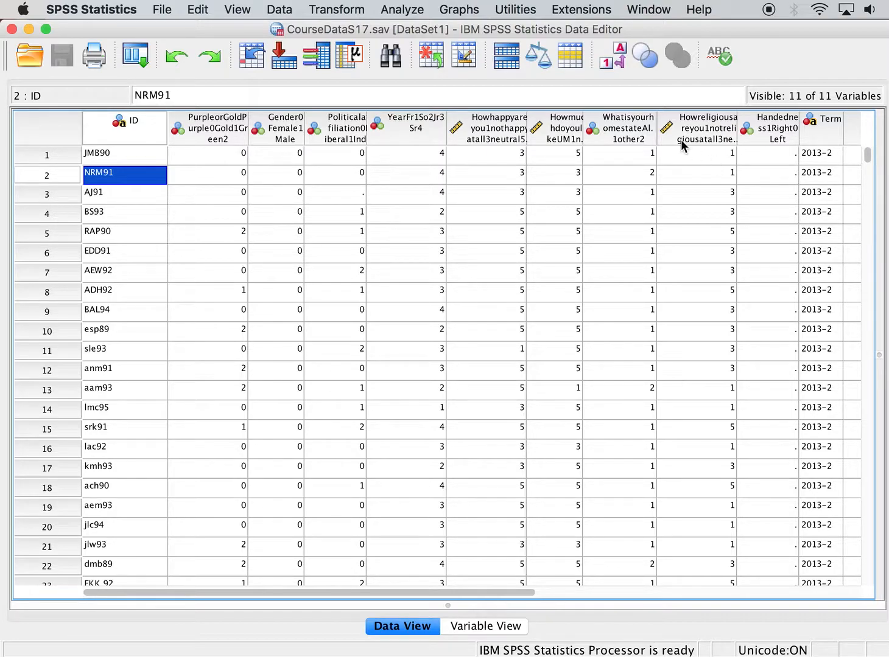
{"action": "left_click", "coordinate": [409, 8]}
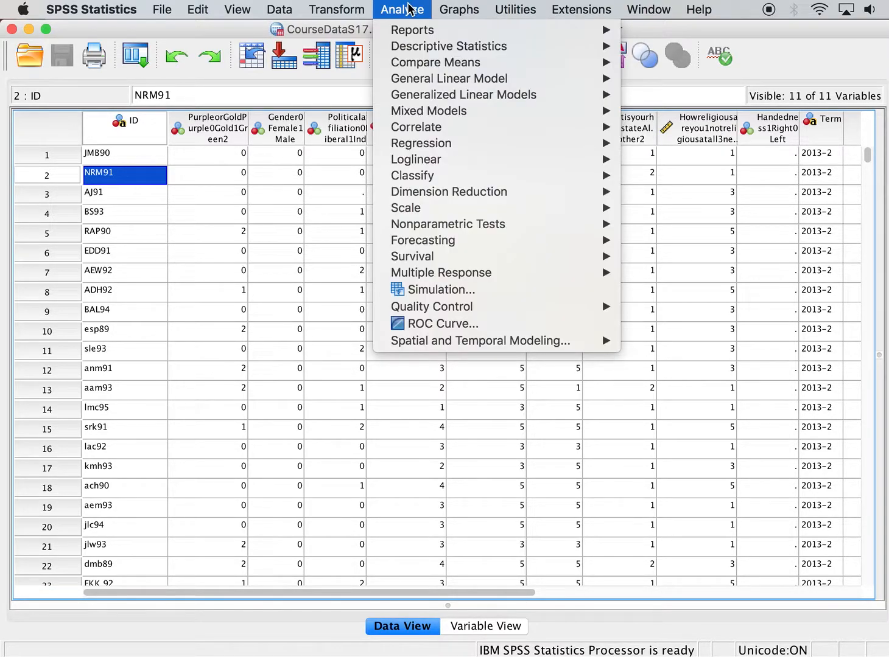
{"action": "mouse_move", "coordinate": [420, 49]}
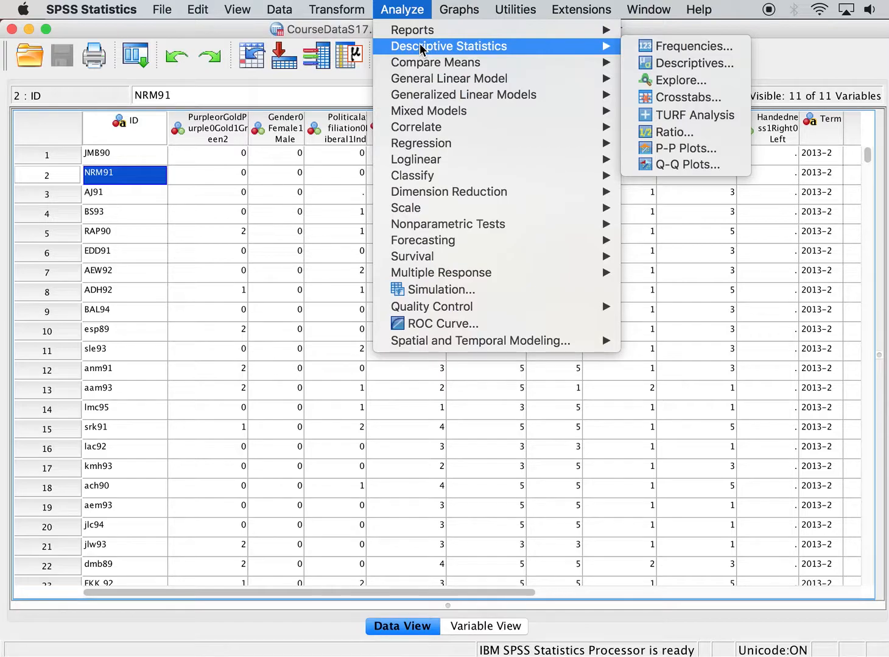
{"action": "left_click", "coordinate": [699, 336]}
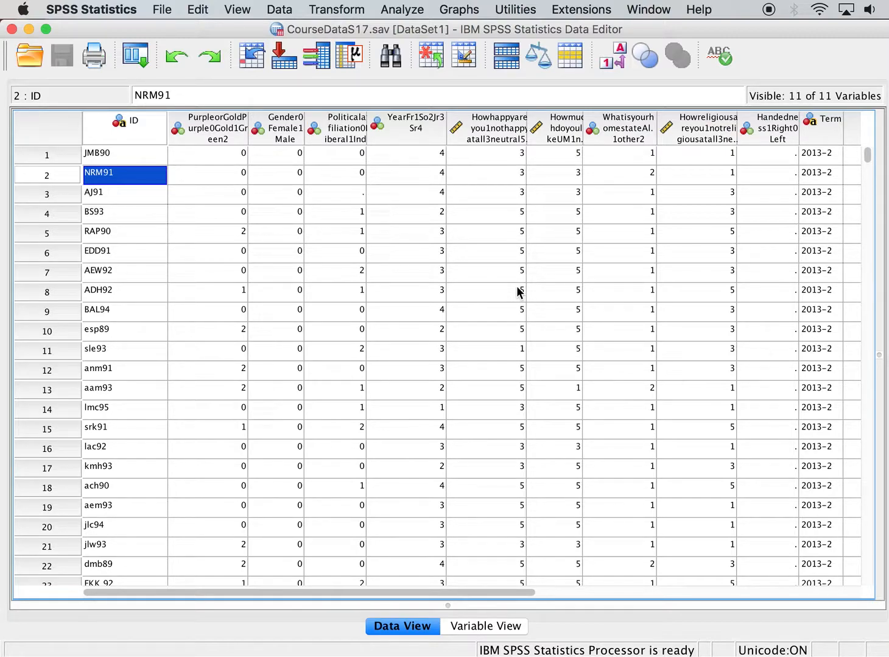
Scroll across the data grid and select several variable columns in turn to examine their values.
{"action": "left_click", "coordinate": [596, 593]}
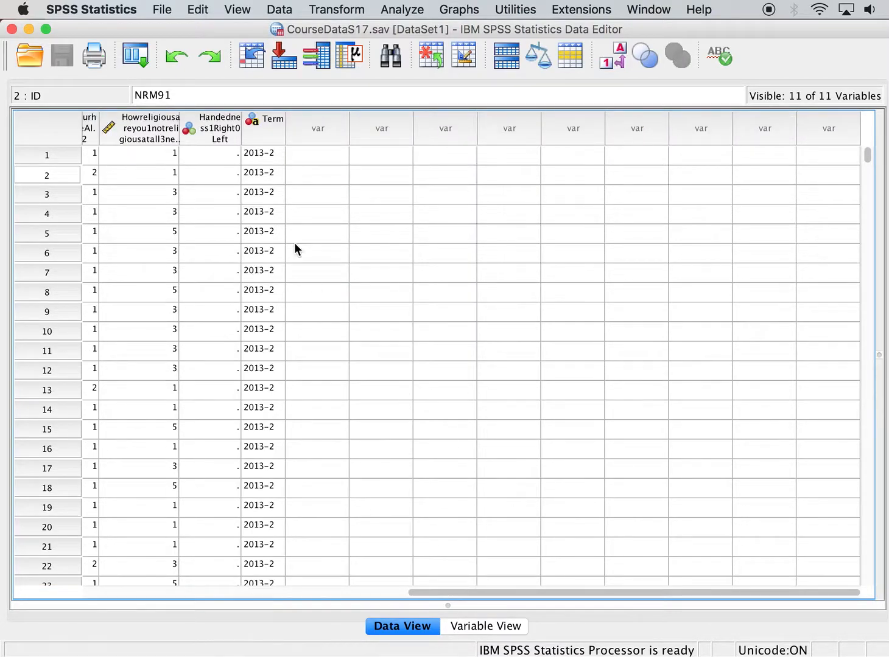
{"action": "left_click", "coordinate": [381, 590]}
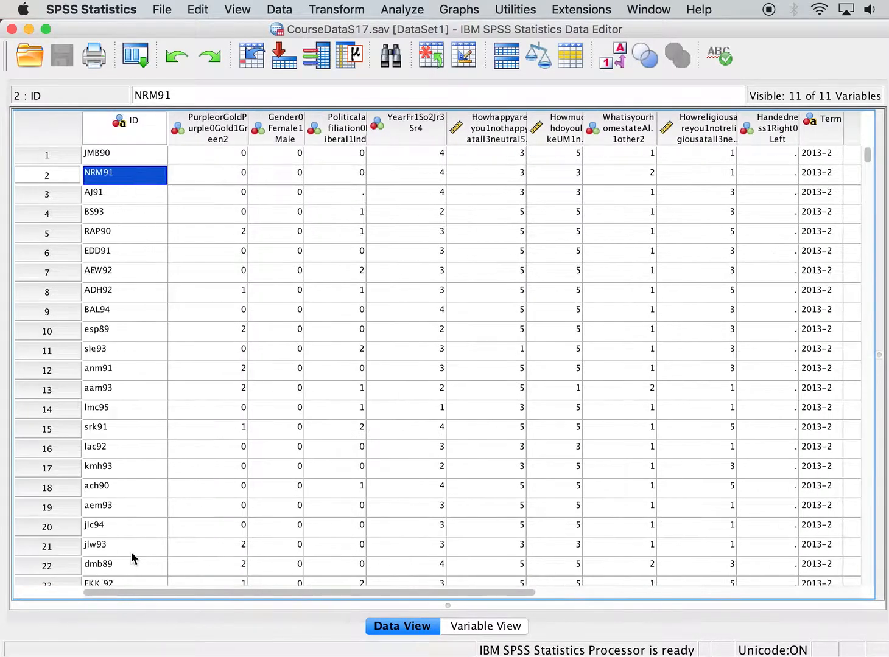
{"action": "left_click_drag", "start_coordinate": [866, 155], "coordinate": [842, 101]}
{"action": "left_click", "coordinate": [237, 142]}
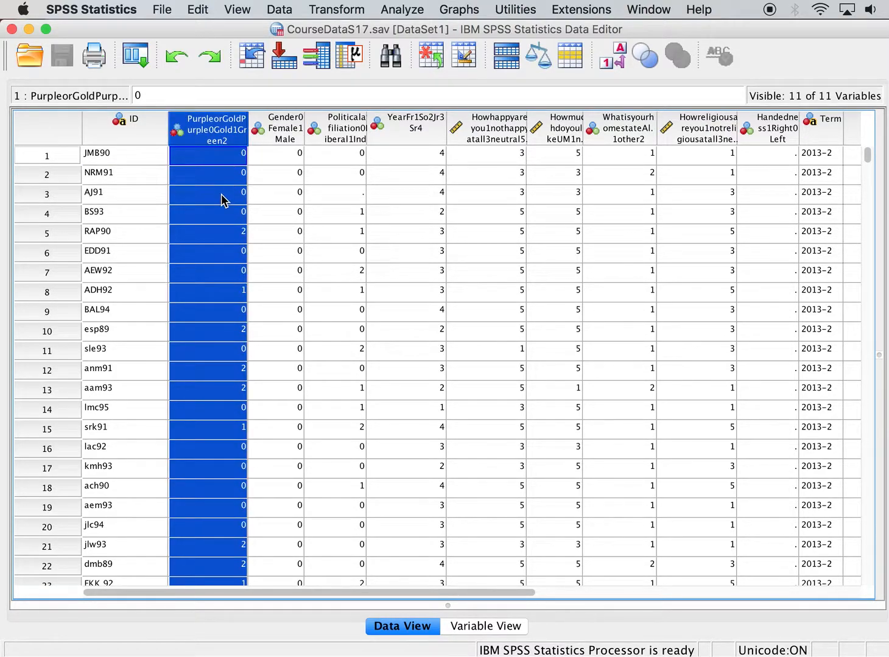
{"action": "left_click", "coordinate": [286, 139]}
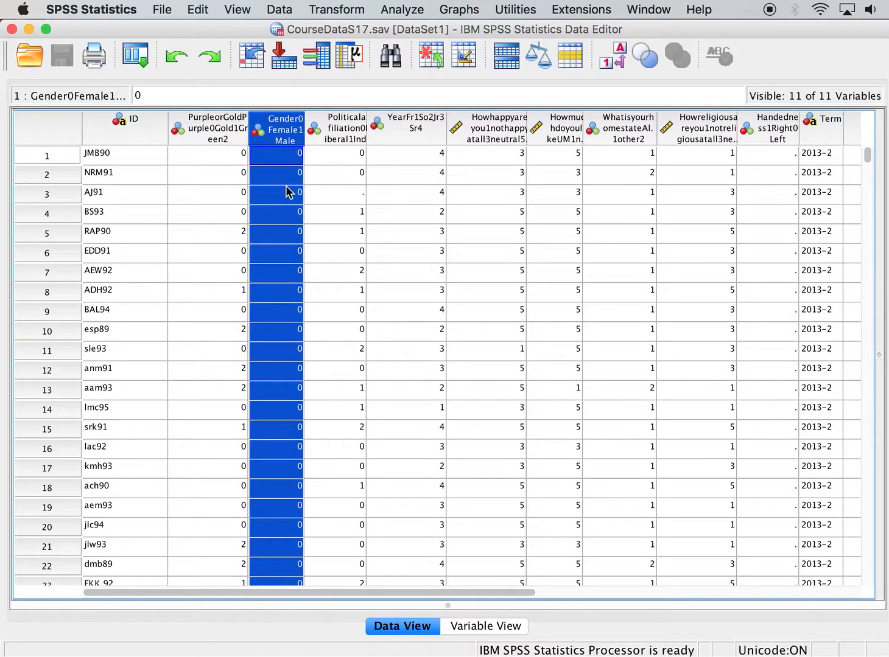
{"action": "left_click", "coordinate": [331, 139]}
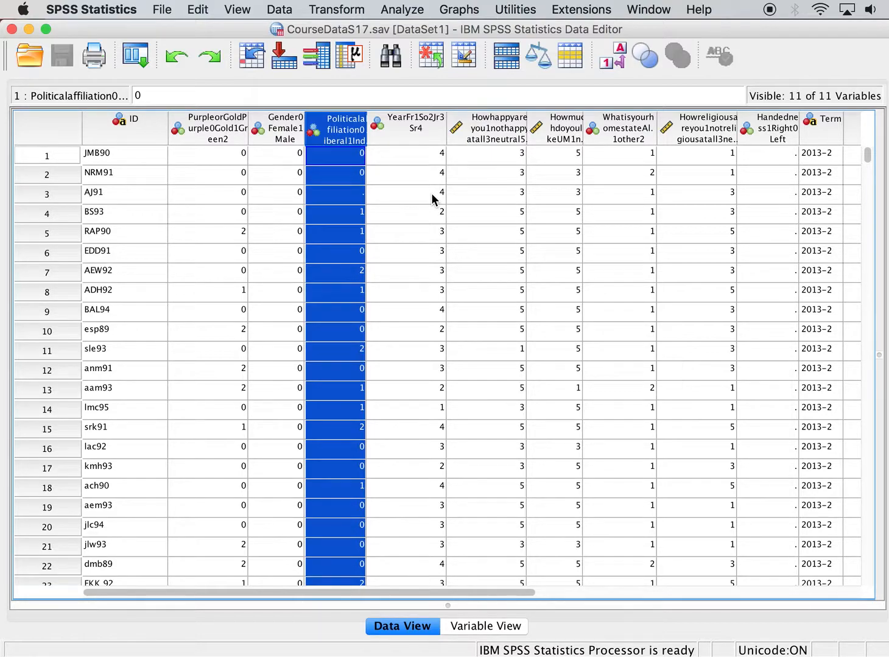
{"action": "left_click", "coordinate": [491, 140]}
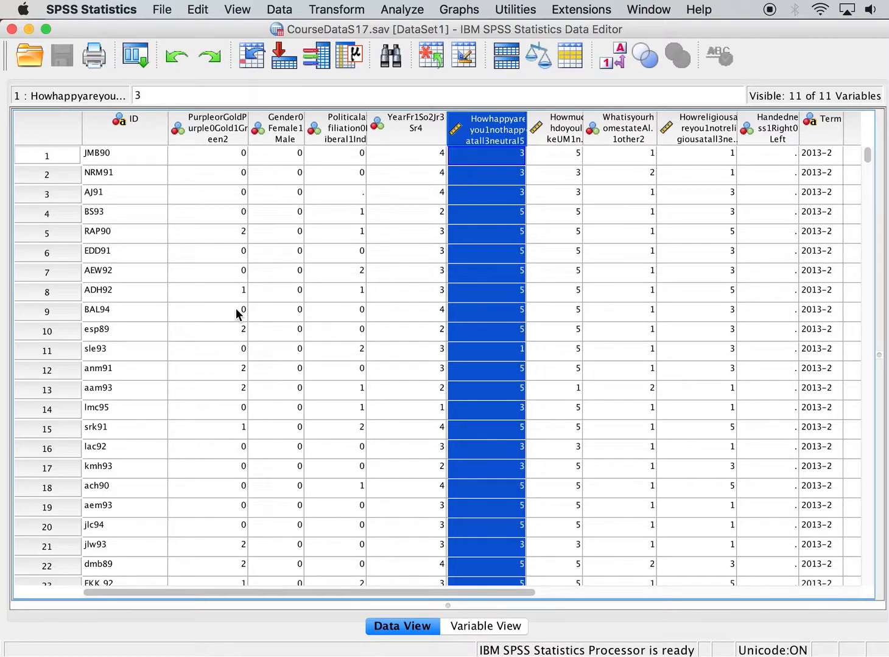
{"action": "left_click", "coordinate": [237, 128]}
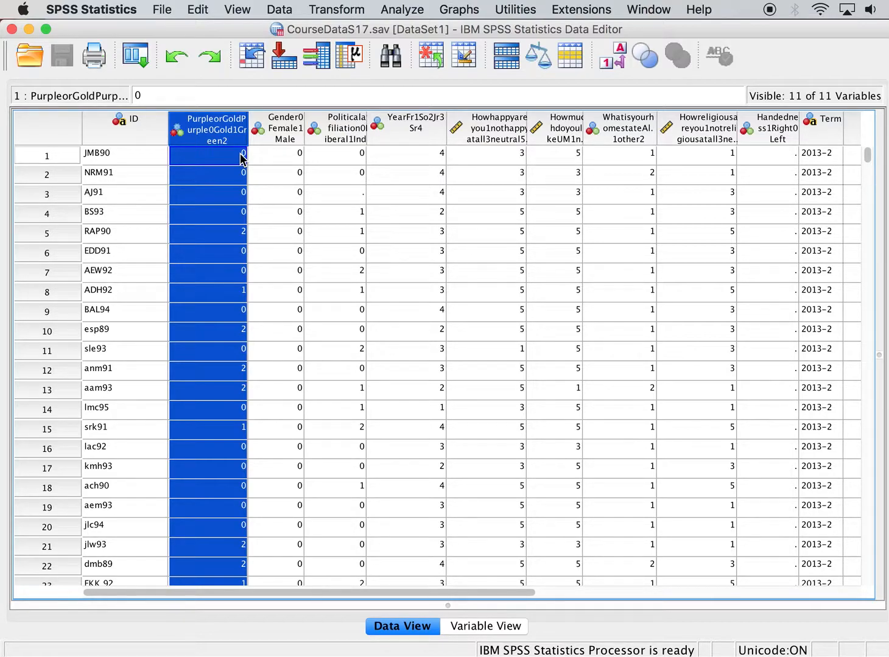
Run Frequencies on the 'Purple or Gold?' variable.
{"action": "left_click", "coordinate": [419, 8]}
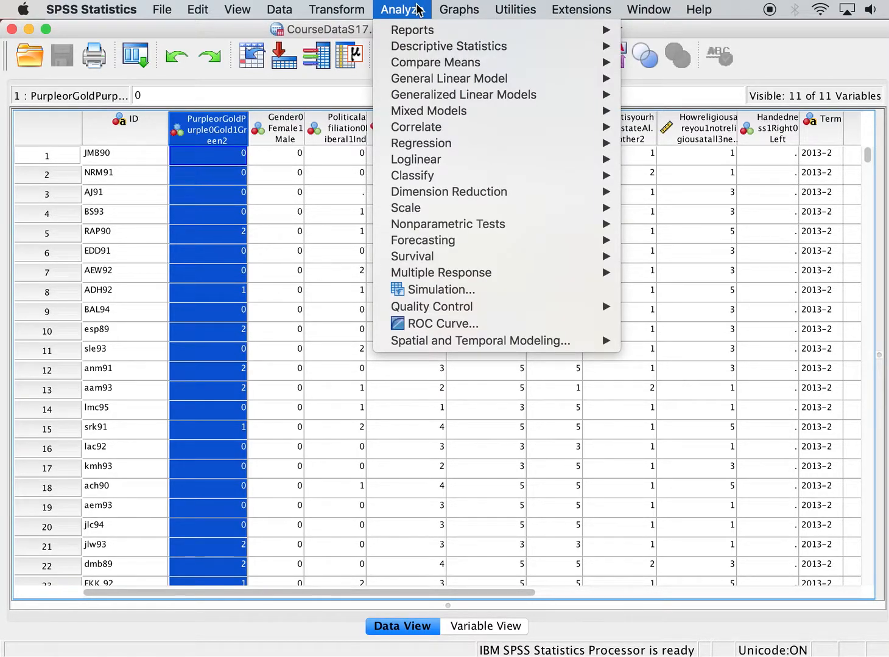
{"action": "mouse_move", "coordinate": [450, 45]}
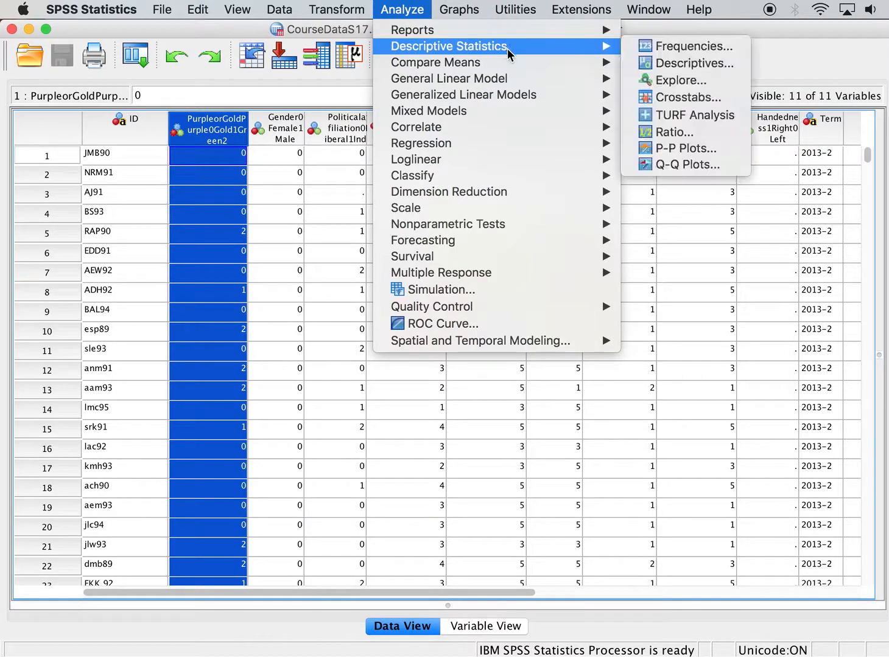
{"action": "left_click", "coordinate": [649, 52]}
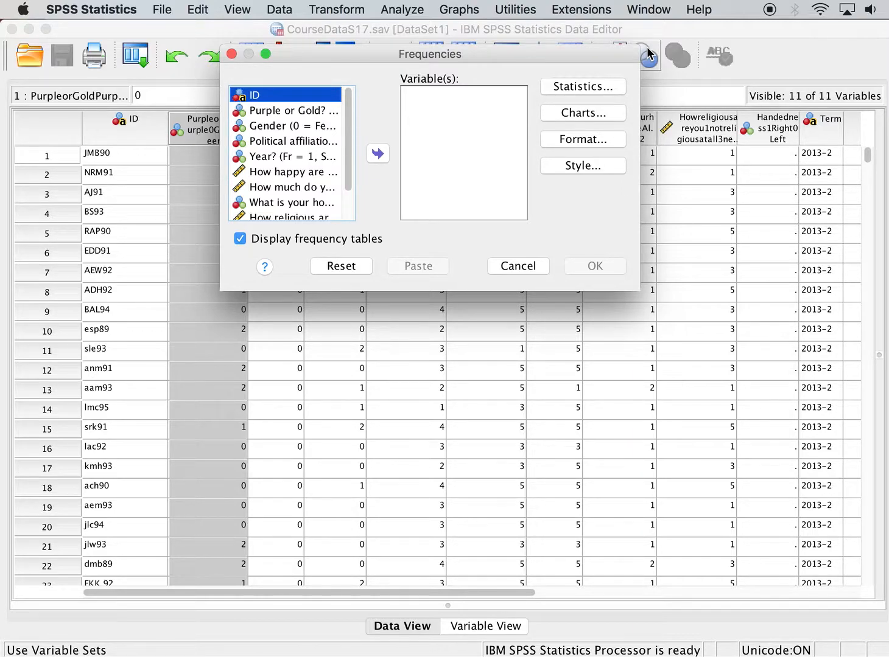
{"action": "mouse_move", "coordinate": [345, 139]}
{"action": "left_mouse_down"}
{"action": "mouse_move", "coordinate": [342, 209]}
{"action": "mouse_move", "coordinate": [341, 127]}
{"action": "left_mouse_up"}
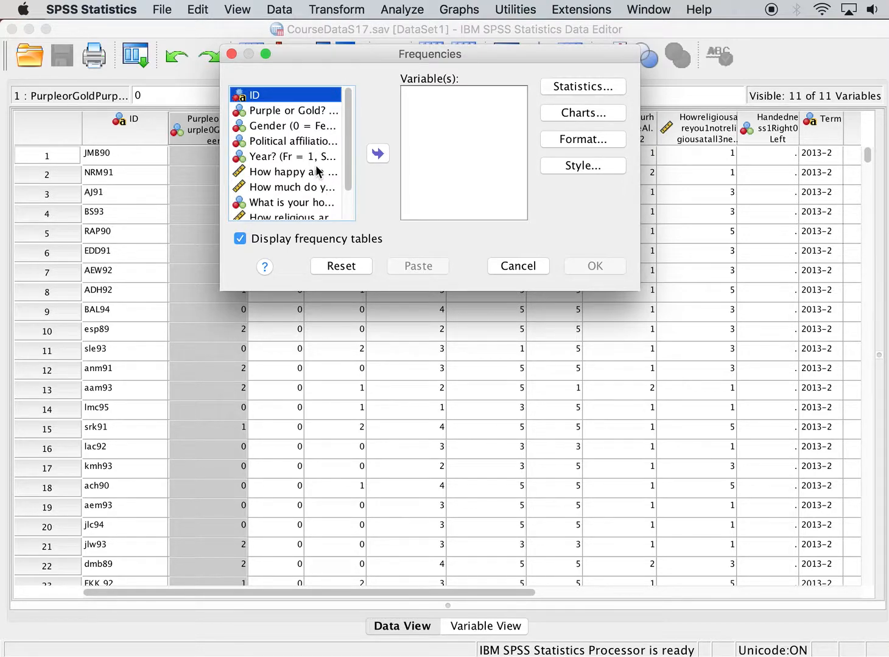
{"action": "left_click", "coordinate": [299, 111]}
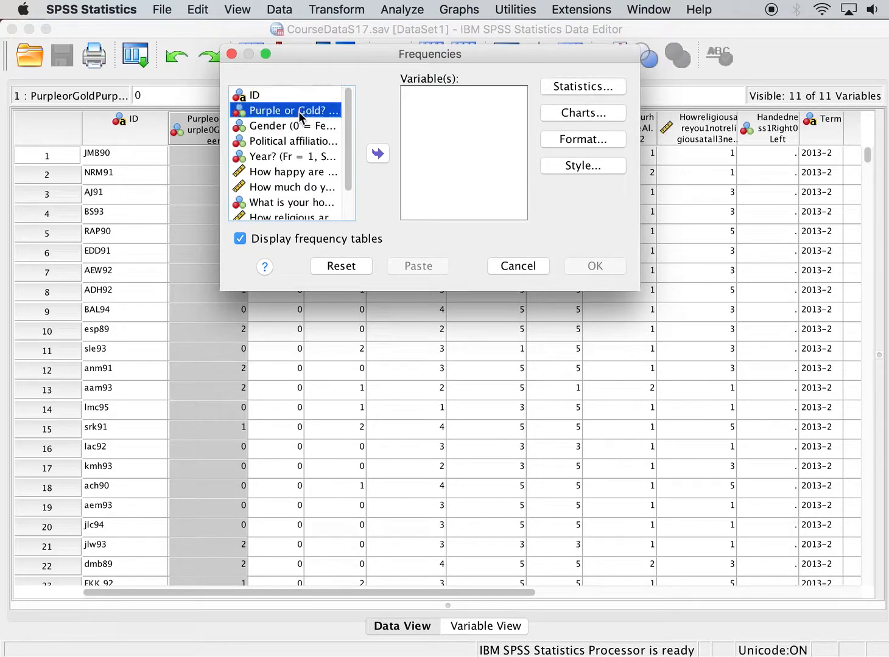
{"action": "left_click", "coordinate": [378, 154]}
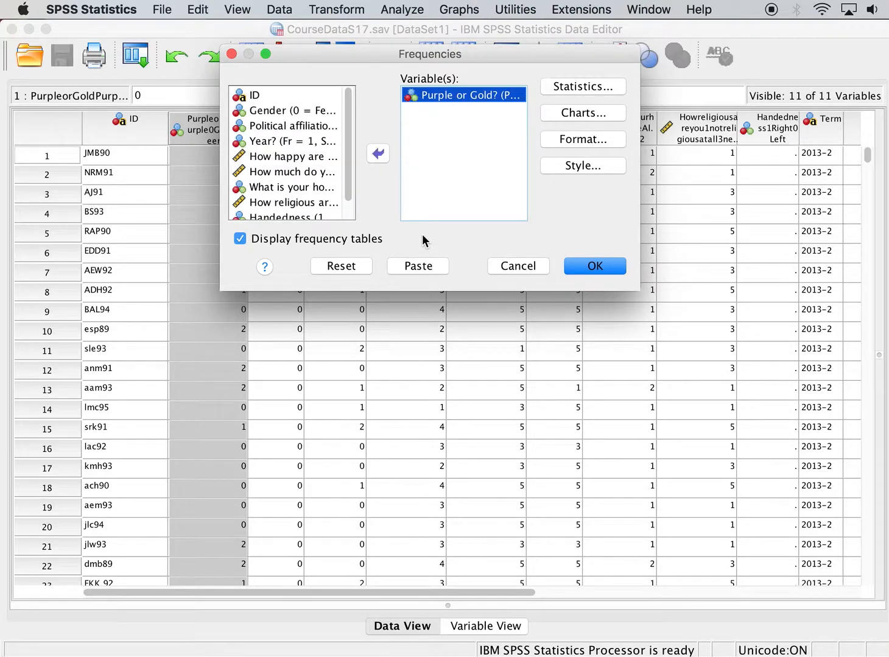
{"action": "left_click", "coordinate": [588, 267]}
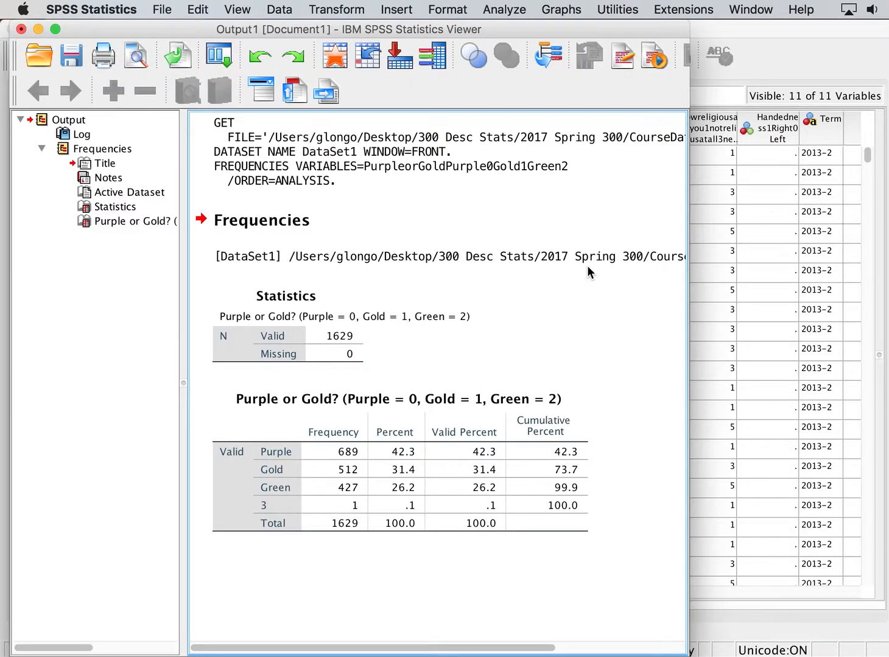
Widen the output viewer and select each output item in turn to examine the Frequencies results.
{"action": "left_click_drag", "start_coordinate": [688, 199], "coordinate": [807, 204]}
{"action": "left_click", "coordinate": [466, 304]}
{"action": "left_click", "coordinate": [280, 251]}
{"action": "left_click", "coordinate": [276, 225]}
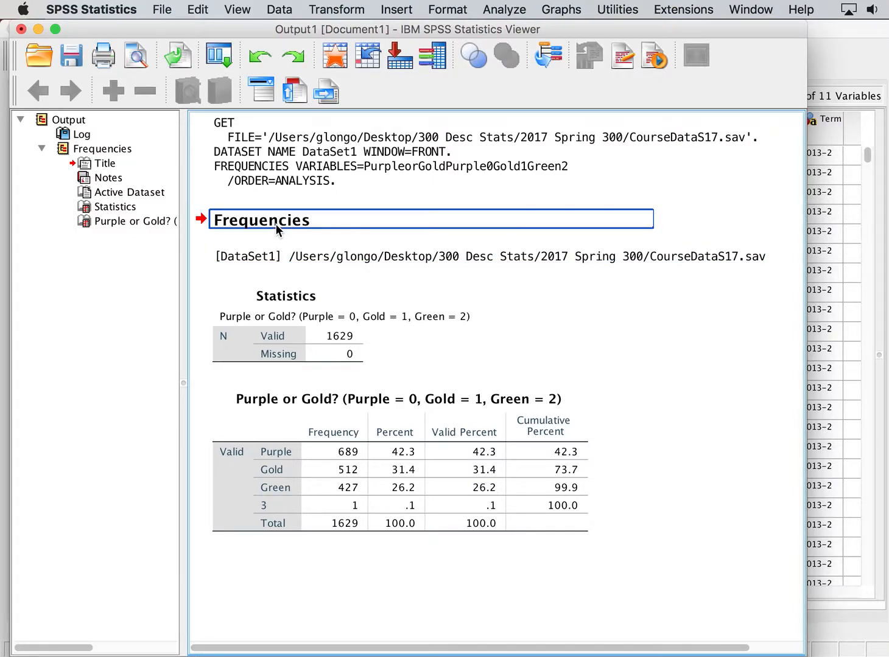
{"action": "left_click", "coordinate": [293, 295]}
{"action": "left_click", "coordinate": [415, 254]}
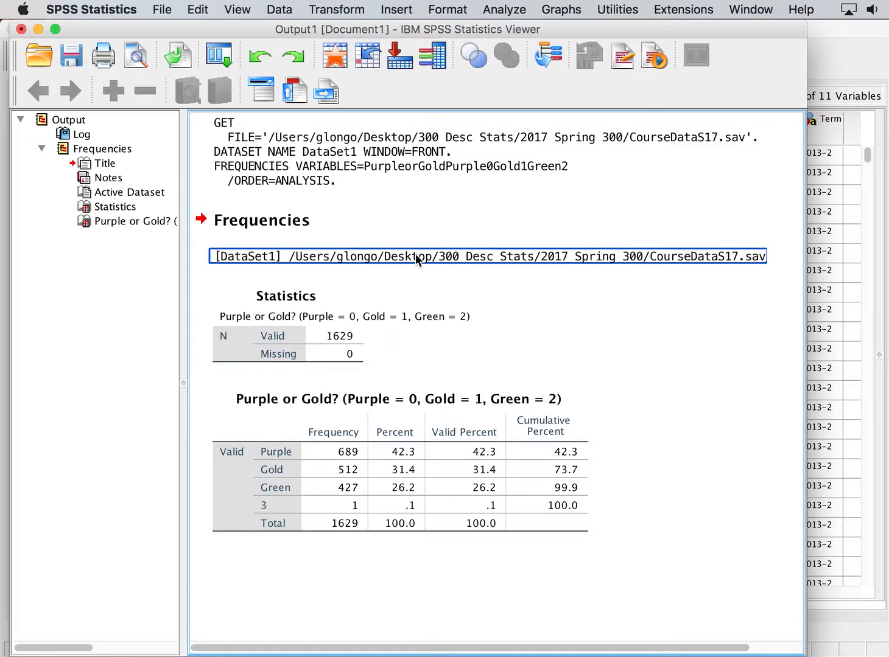
{"action": "left_click", "coordinate": [300, 302]}
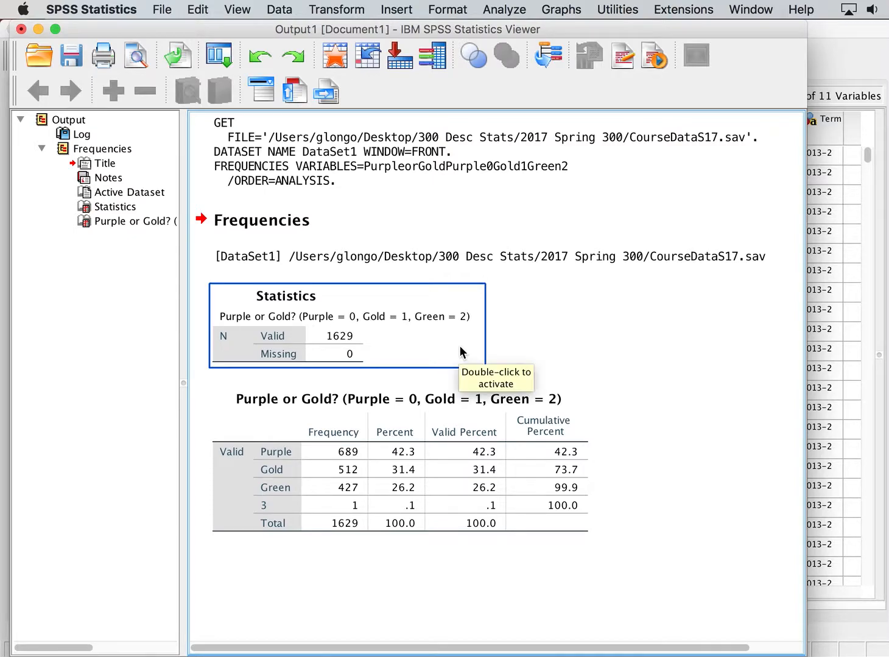
{"action": "left_click", "coordinate": [609, 335]}
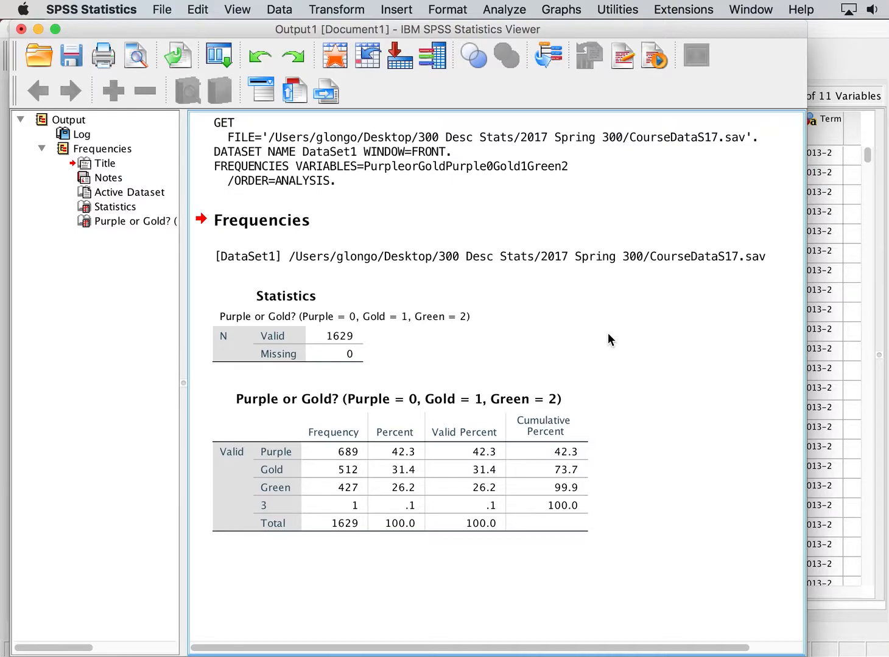
{"action": "left_click", "coordinate": [320, 459]}
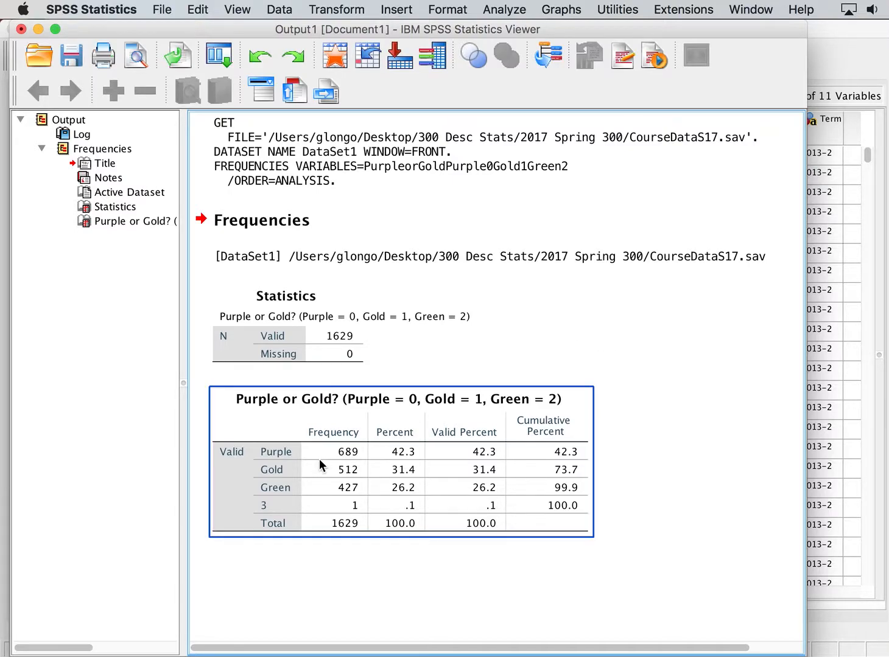
{"action": "left_click", "coordinate": [660, 515]}
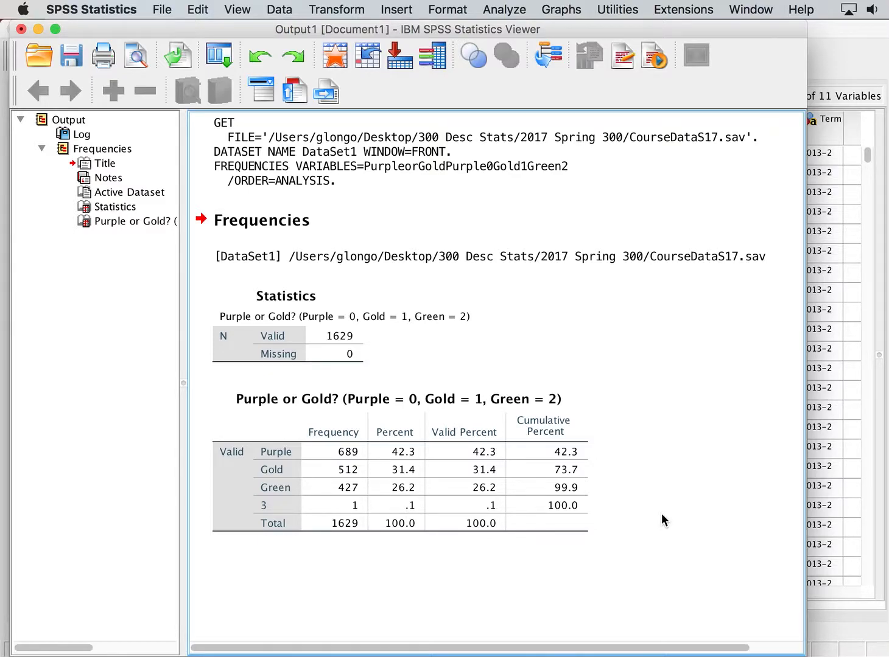
{"action": "left_click", "coordinate": [422, 488]}
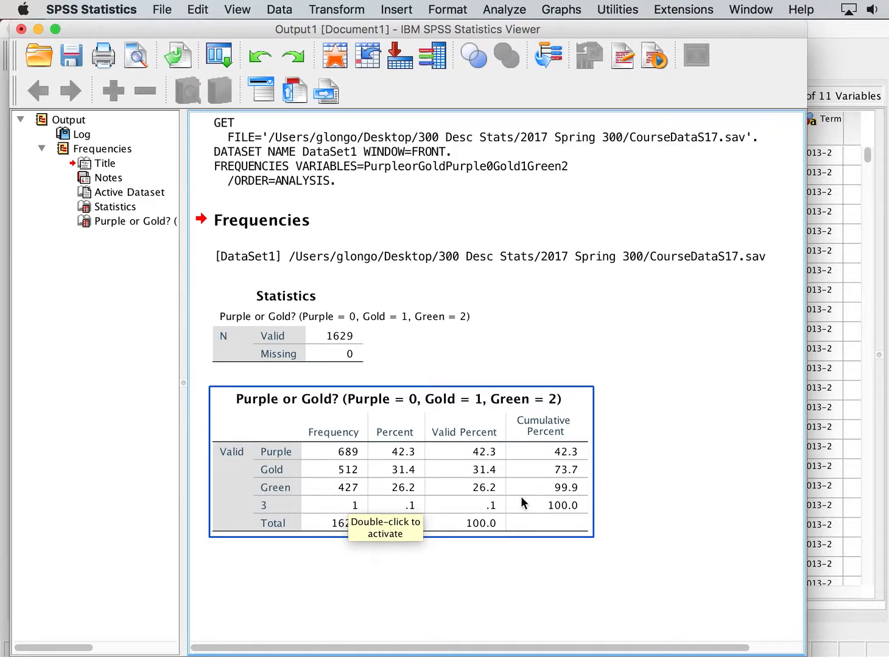
{"action": "left_click", "coordinate": [717, 505]}
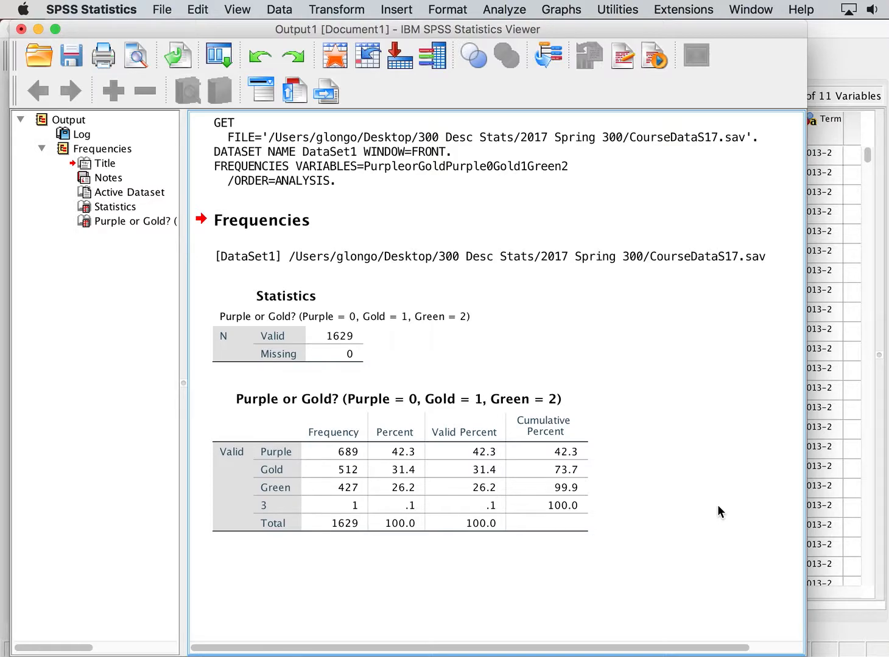
{"action": "left_click", "coordinate": [531, 499]}
{"action": "left_click", "coordinate": [397, 454]}
{"action": "left_click", "coordinate": [579, 374]}
Reopen the Frequencies analysis and review its Statistics options without changing them.
{"action": "left_click", "coordinate": [510, 9]}
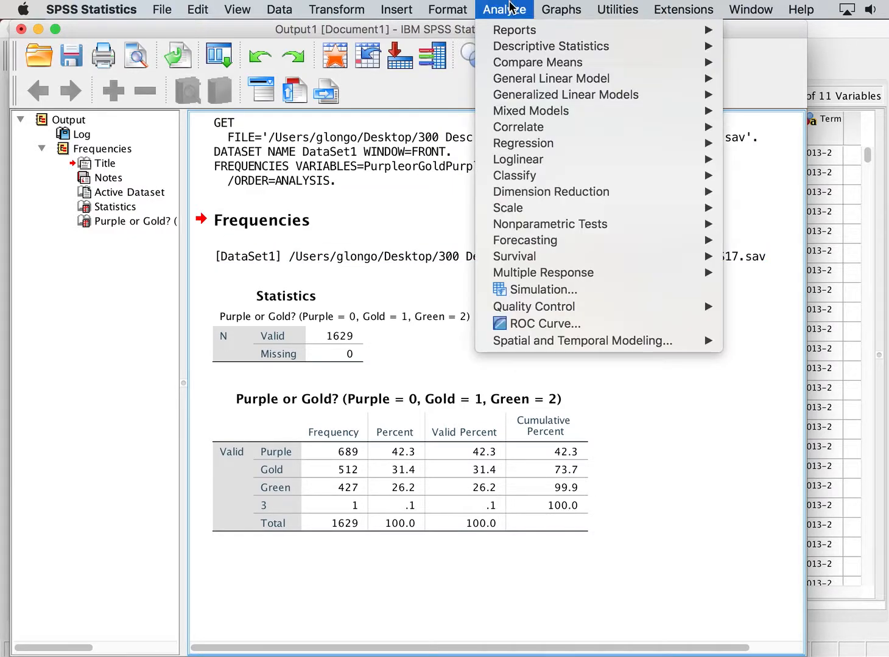
{"action": "mouse_move", "coordinate": [519, 47]}
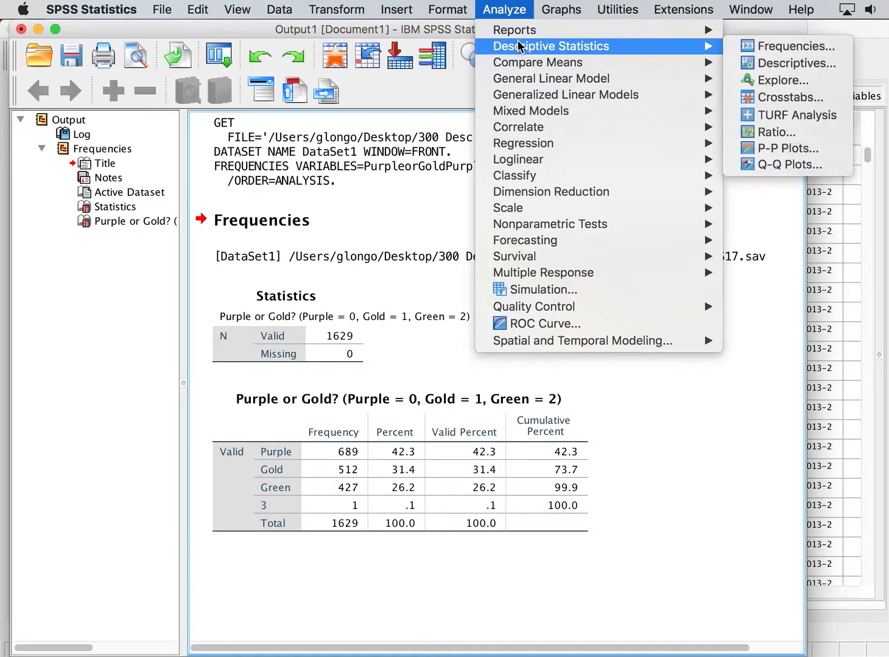
{"action": "left_click", "coordinate": [749, 48]}
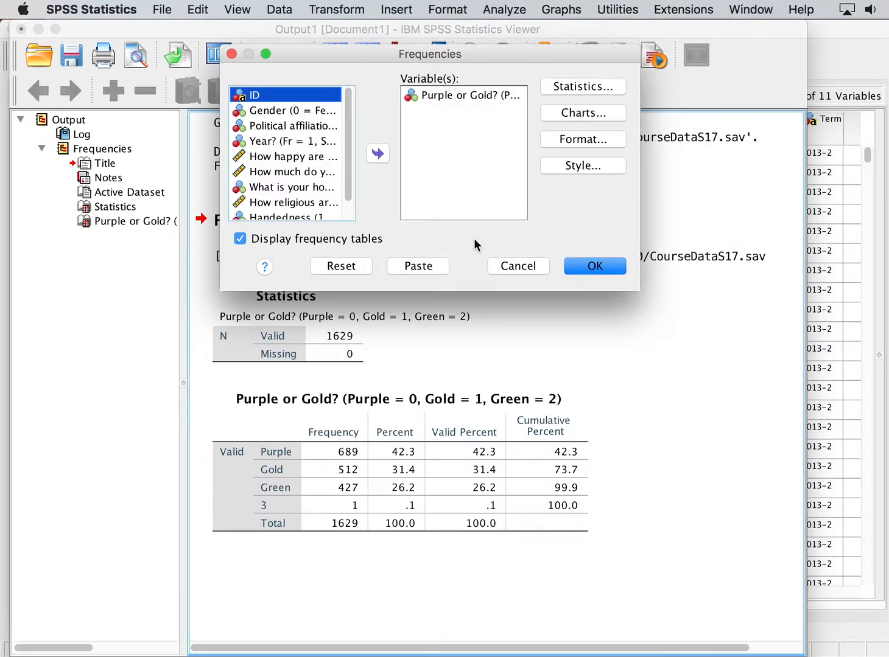
{"action": "left_click", "coordinate": [589, 90]}
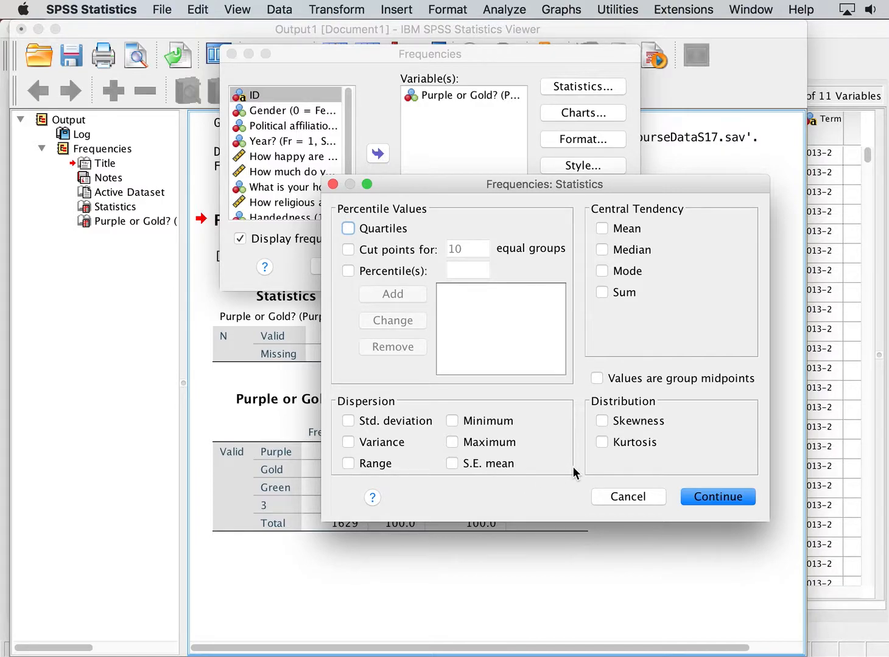
{"action": "left_click", "coordinate": [706, 499]}
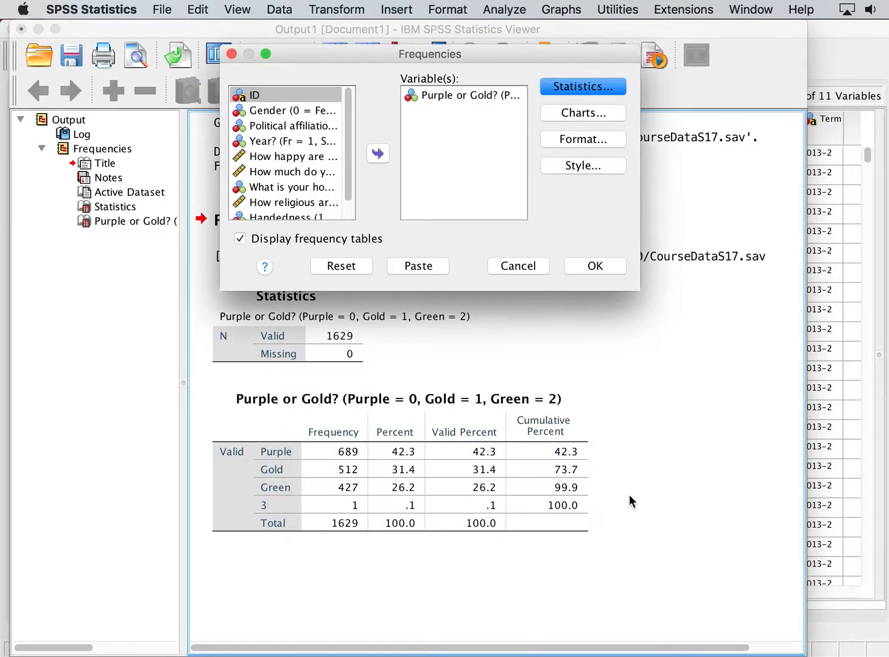
Add a pie chart of frequencies to the Frequencies analysis and rerun it.
{"action": "left_click", "coordinate": [560, 116]}
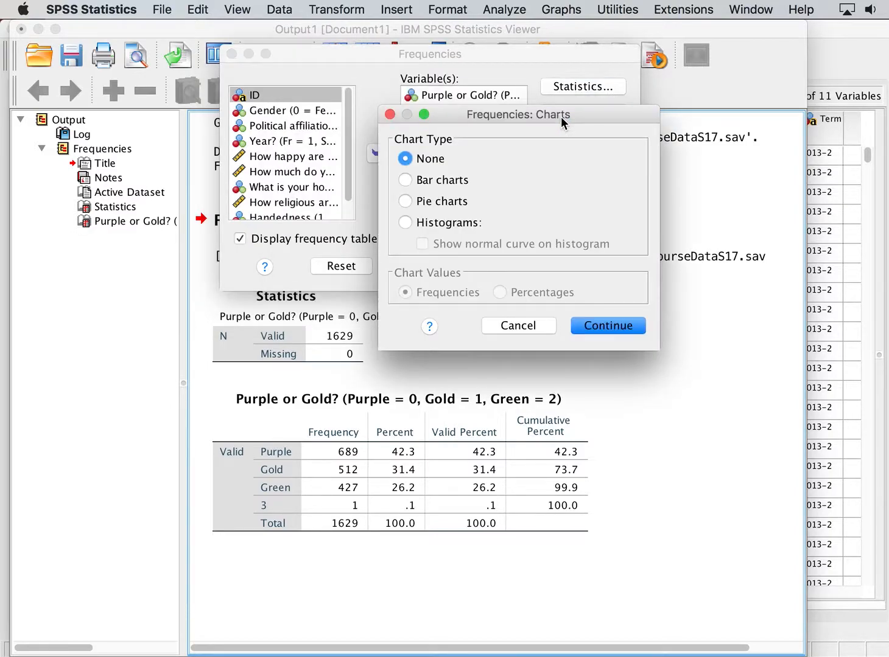
{"action": "left_click", "coordinate": [447, 203]}
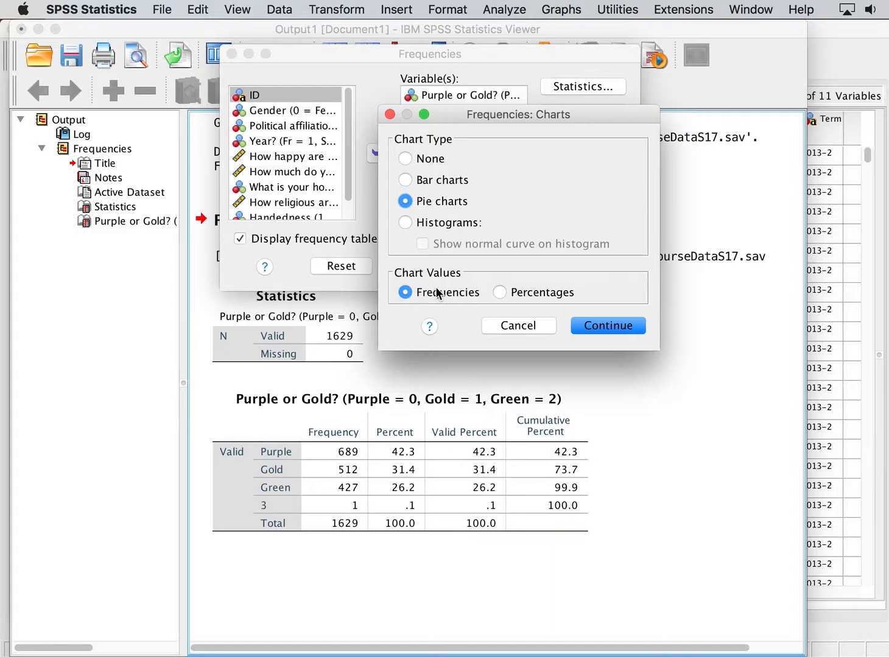
{"action": "left_click", "coordinate": [611, 328]}
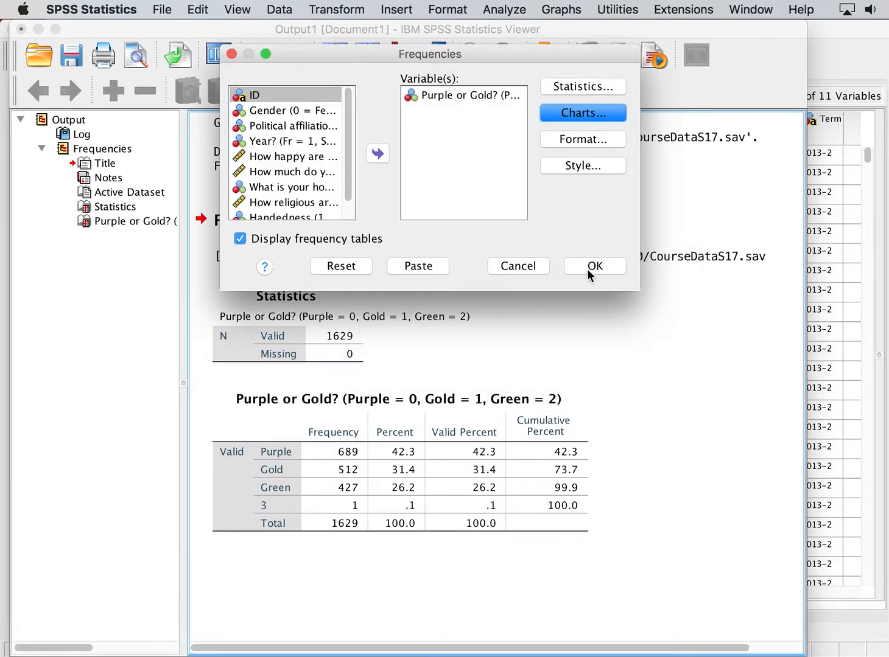
{"action": "left_click", "coordinate": [586, 268]}
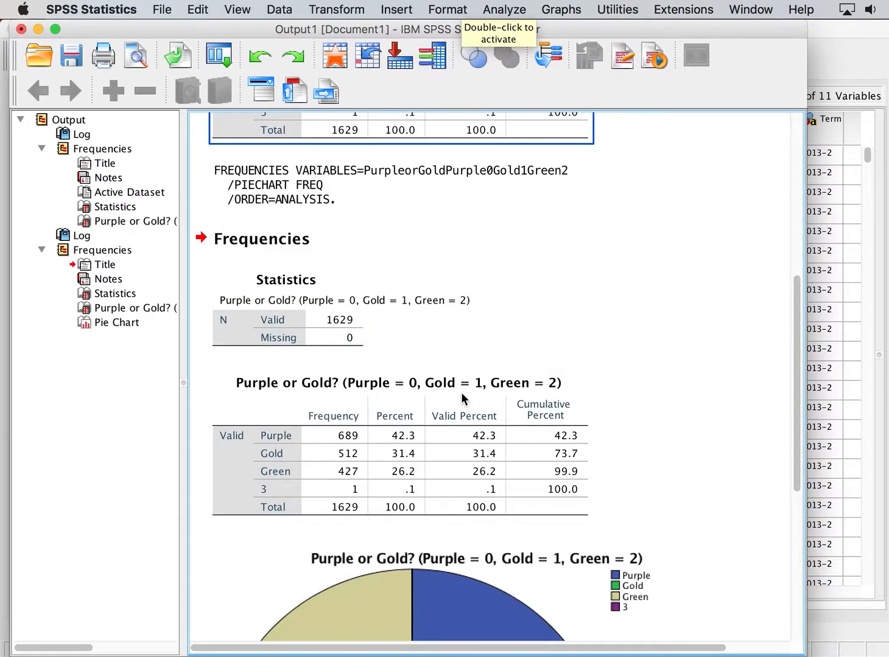
{"action": "scroll", "coordinate": [631, 297], "scroll_direction": "down", "scroll_amount": 10}
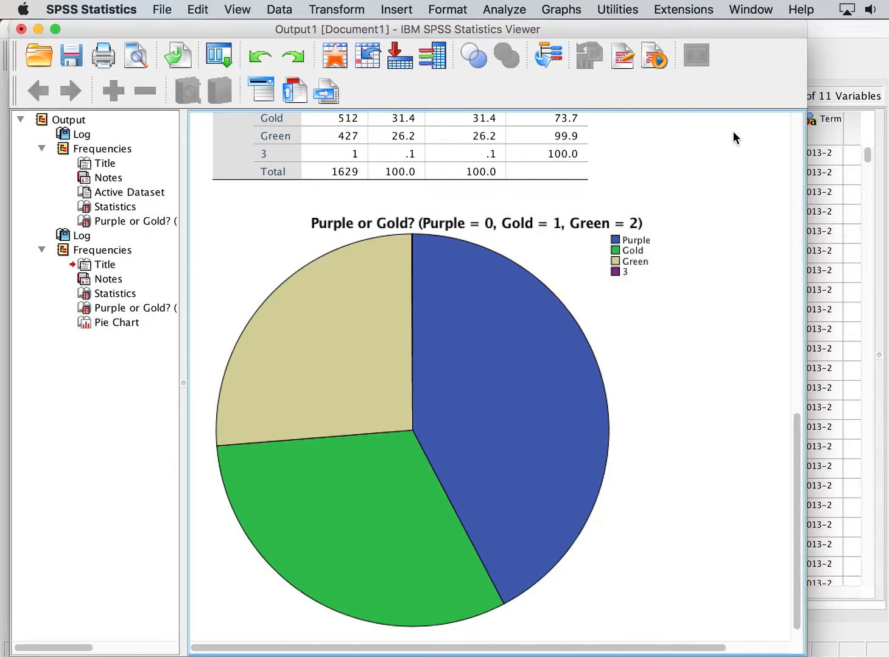
Rerun Frequencies with Gender and Political affiliation added alongside 'Purple or Gold?'.
{"action": "scroll", "coordinate": [733, 132], "scroll_direction": "up", "scroll_amount": 2}
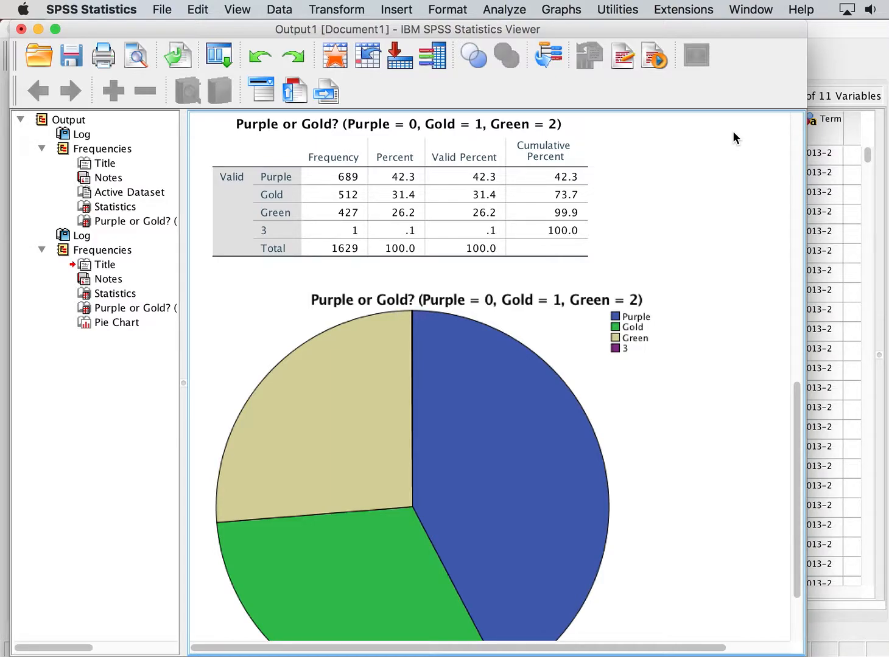
{"action": "left_click", "coordinate": [509, 9]}
{"action": "mouse_move", "coordinate": [531, 63]}
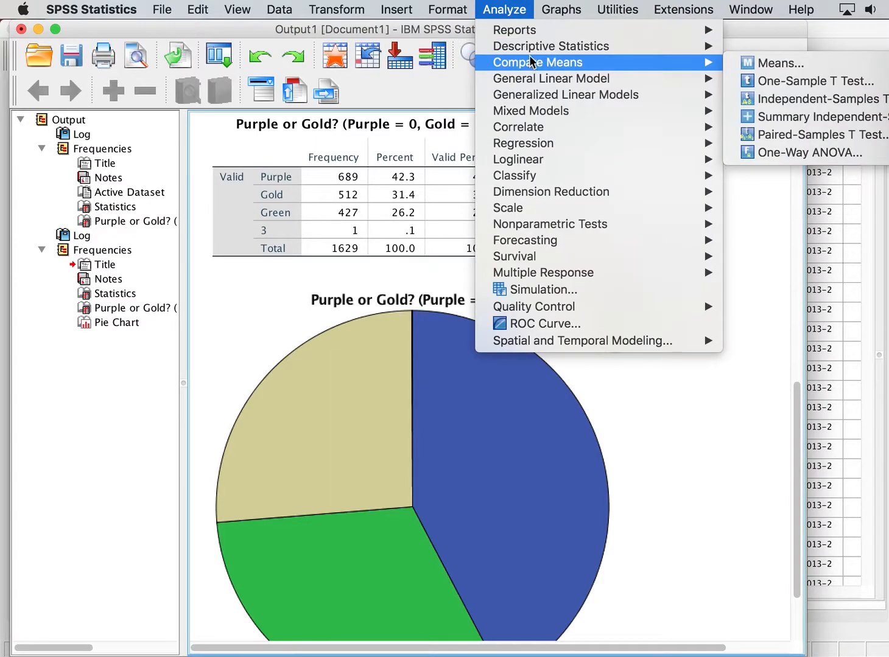
{"action": "mouse_move", "coordinate": [556, 47]}
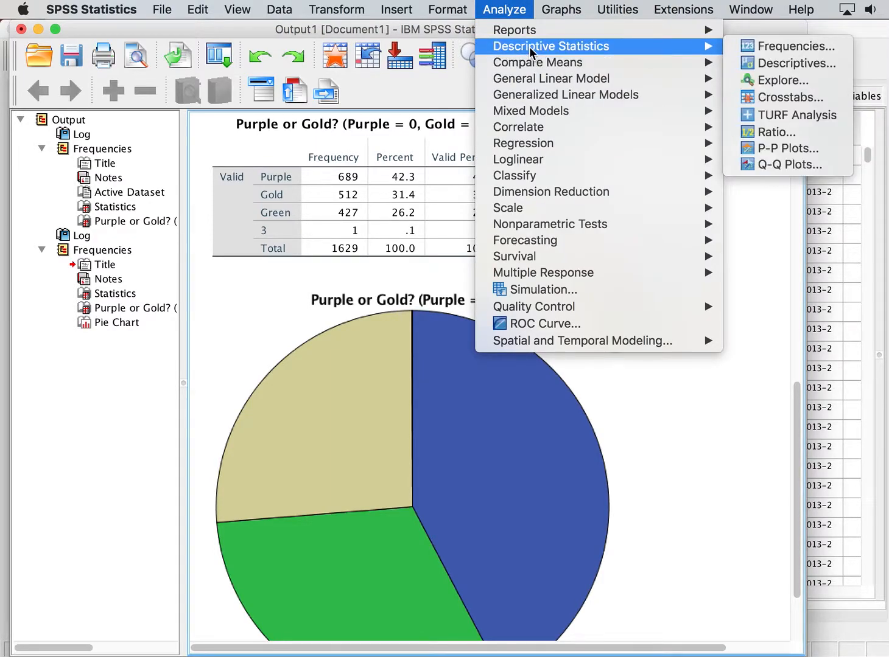
{"action": "left_click", "coordinate": [775, 46]}
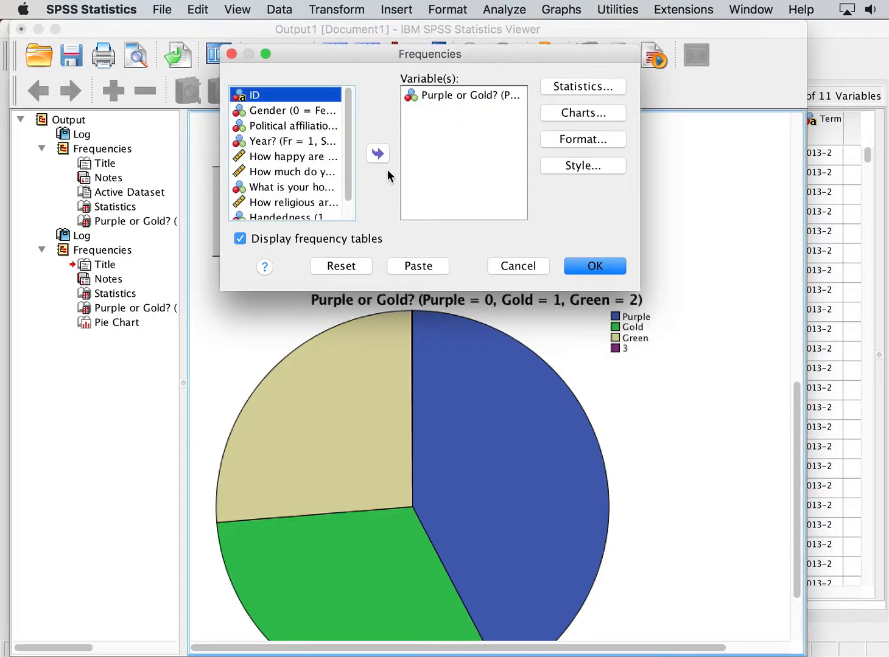
{"action": "left_click", "coordinate": [307, 109]}
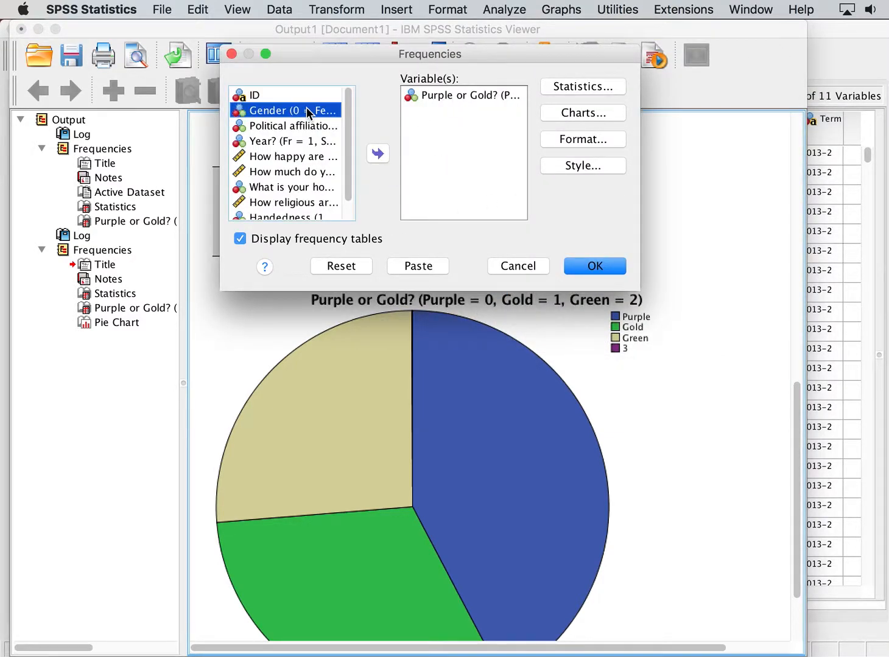
{"action": "left_click", "coordinate": [376, 156]}
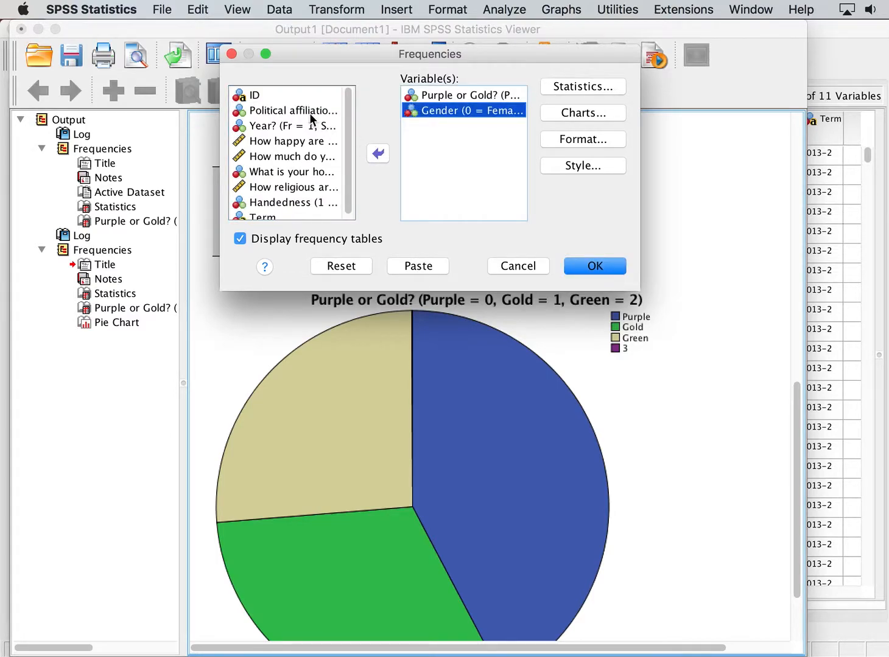
{"action": "left_click", "coordinate": [309, 111]}
{"action": "left_click", "coordinate": [377, 156]}
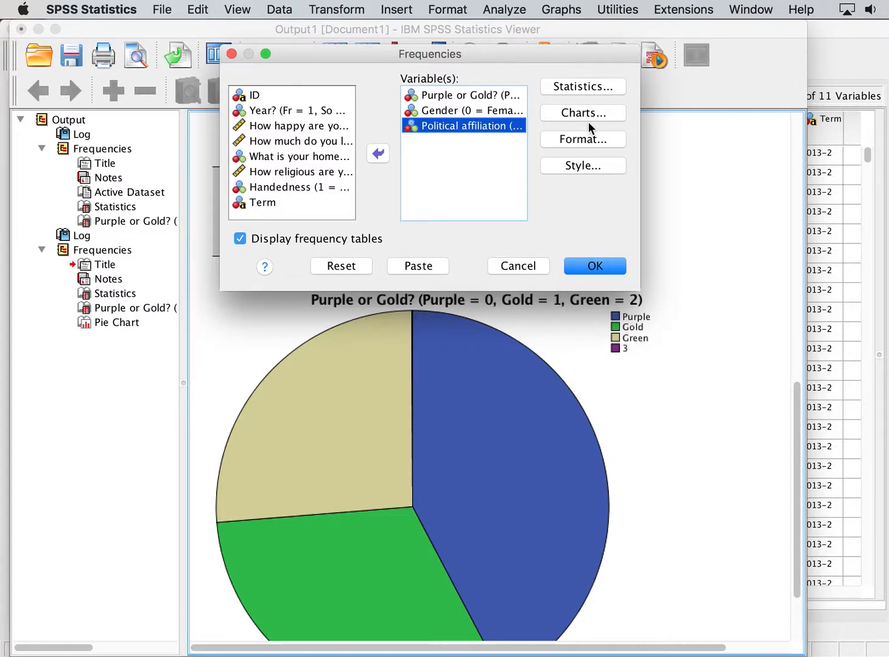
{"action": "left_click", "coordinate": [594, 266]}
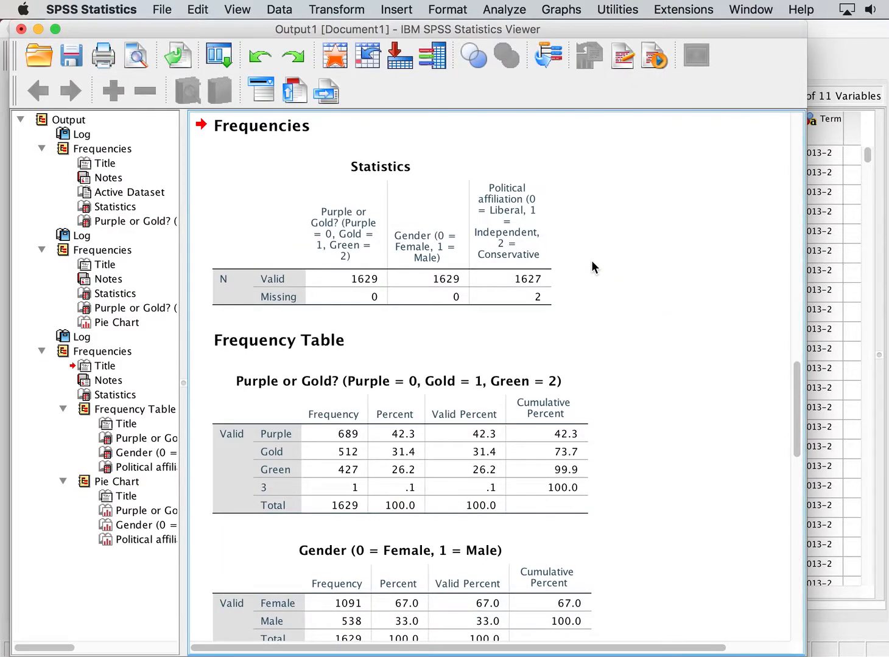
Scroll through and select the new frequency tables and pie charts for the three variables to examine them.
{"action": "scroll", "coordinate": [592, 261], "scroll_direction": "down", "scroll_amount": 8}
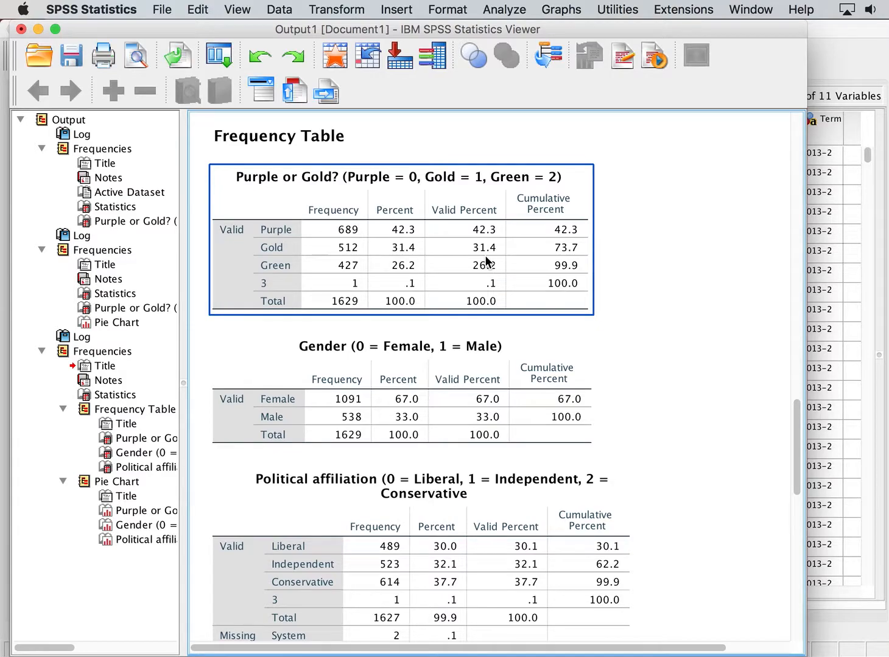
{"action": "scroll", "coordinate": [496, 414], "scroll_direction": "down", "scroll_amount": 6}
{"action": "scroll", "coordinate": [496, 440], "scroll_direction": "up", "scroll_amount": 6}
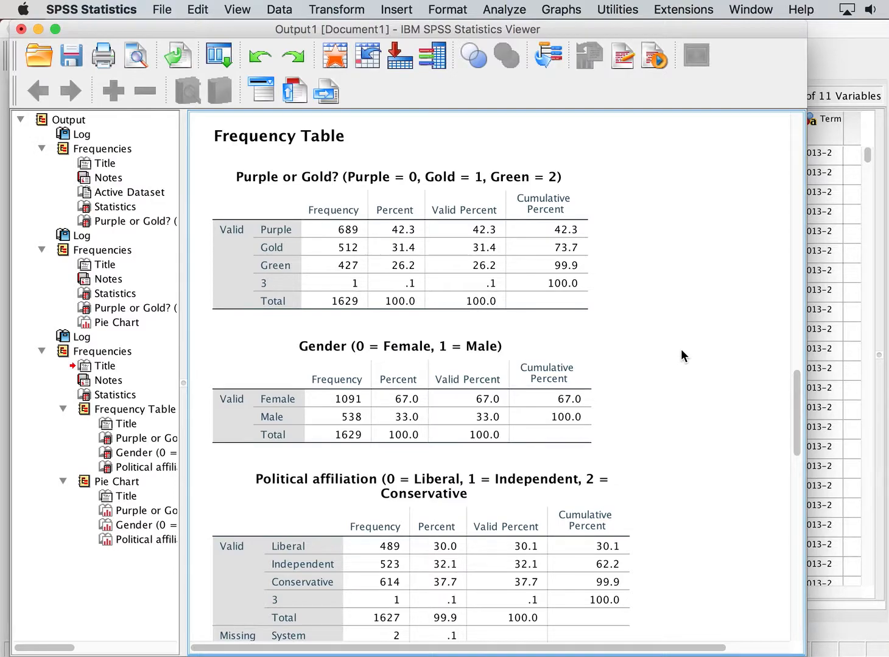
{"action": "left_click", "coordinate": [365, 229]}
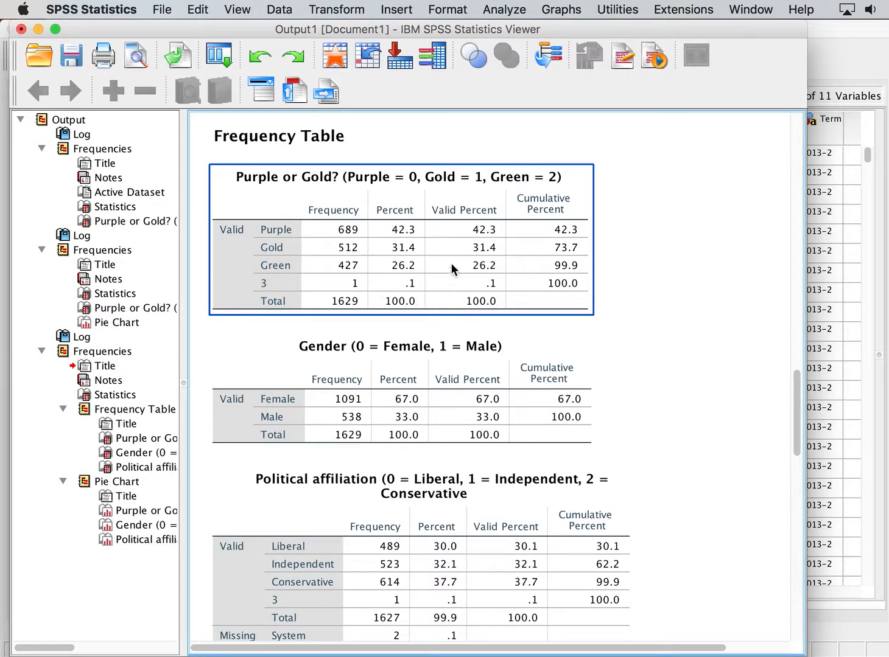
{"action": "left_click", "coordinate": [603, 308]}
{"action": "scroll", "coordinate": [604, 308], "scroll_direction": "down", "scroll_amount": 3}
{"action": "left_click", "coordinate": [451, 315]}
{"action": "left_click", "coordinate": [677, 336]}
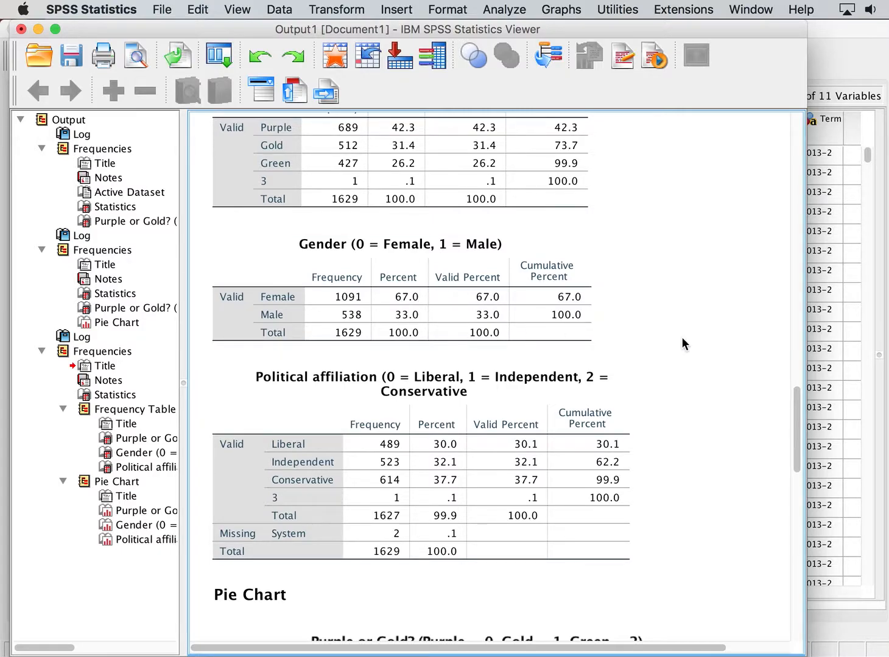
{"action": "left_click", "coordinate": [373, 477]}
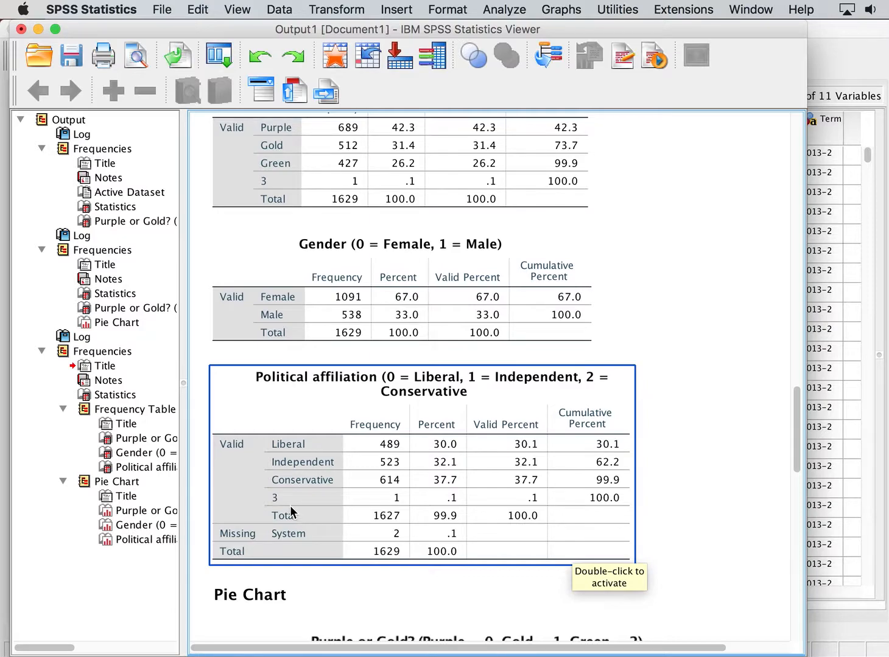
{"action": "left_click", "coordinate": [737, 518]}
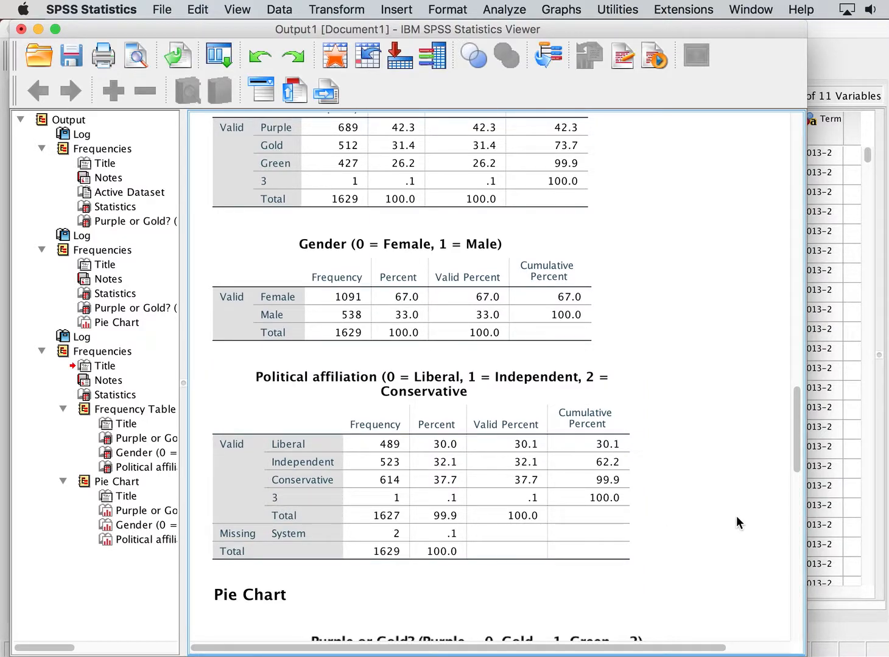
{"action": "scroll", "coordinate": [736, 515], "scroll_direction": "up", "scroll_amount": 2}
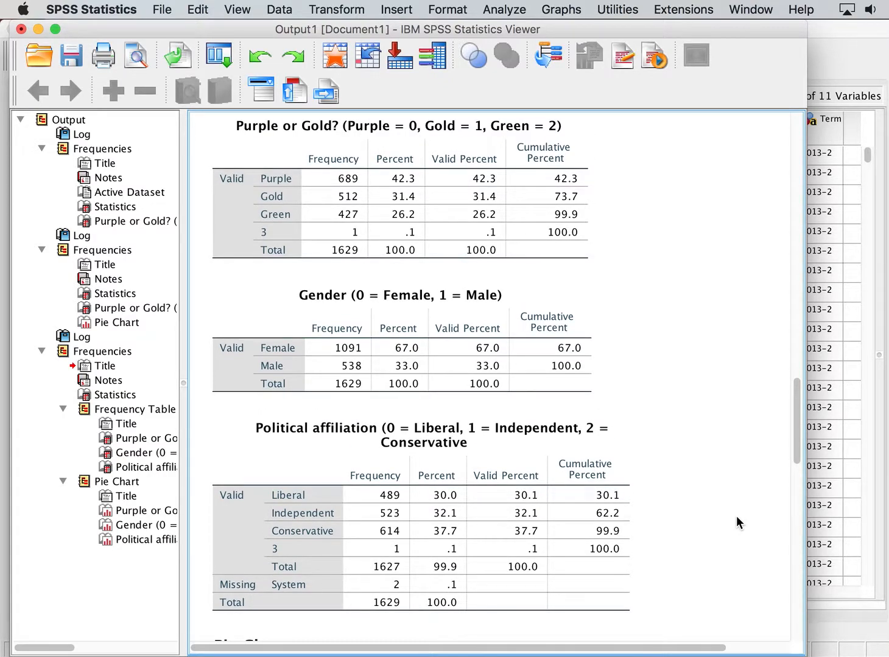
{"action": "scroll", "coordinate": [735, 516], "scroll_direction": "down", "scroll_amount": 4}
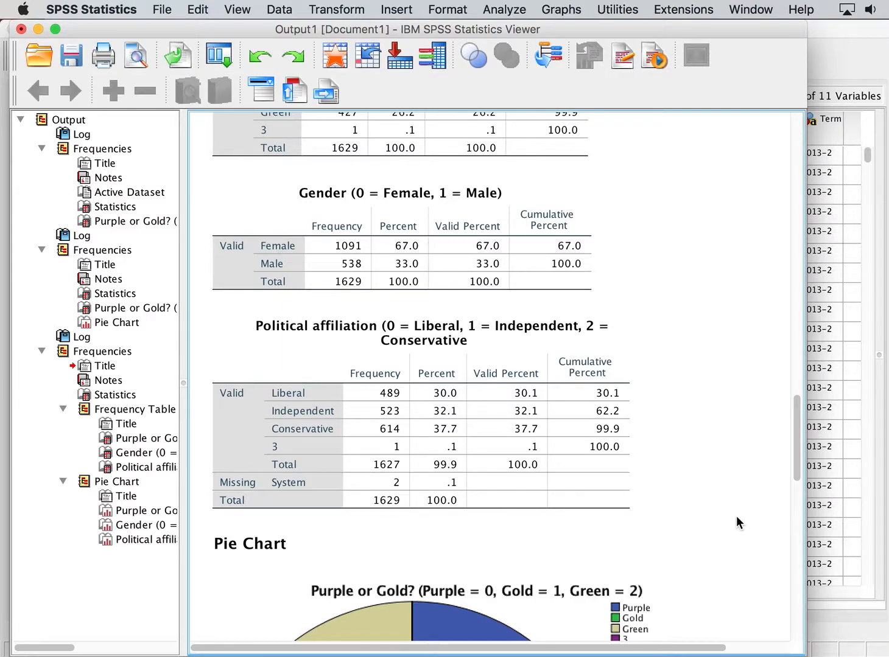
{"action": "scroll", "coordinate": [735, 516], "scroll_direction": "down", "scroll_amount": 20}
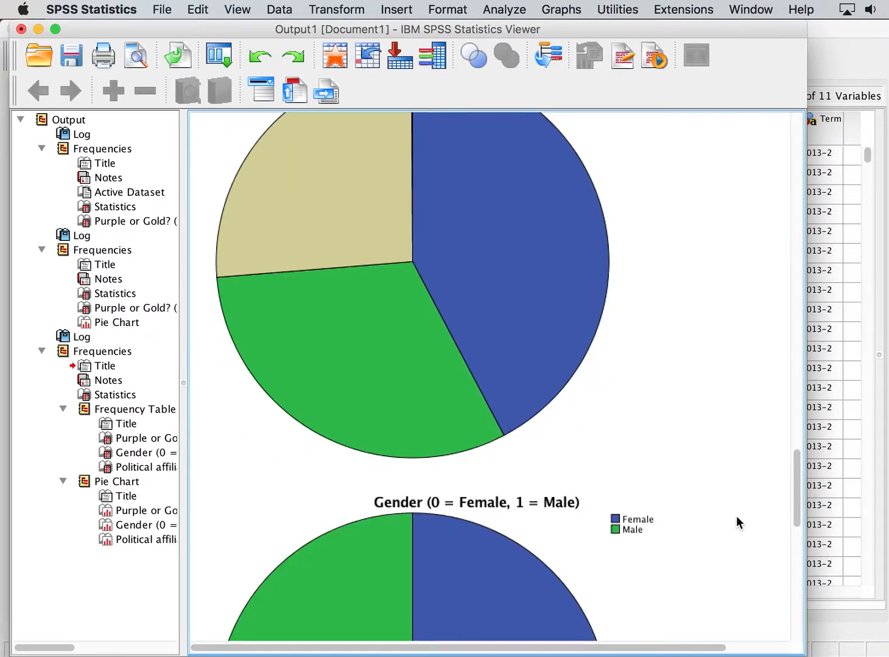
{"action": "left_click", "coordinate": [737, 516]}
{"action": "scroll", "coordinate": [735, 516], "scroll_direction": "down", "scroll_amount": 12}
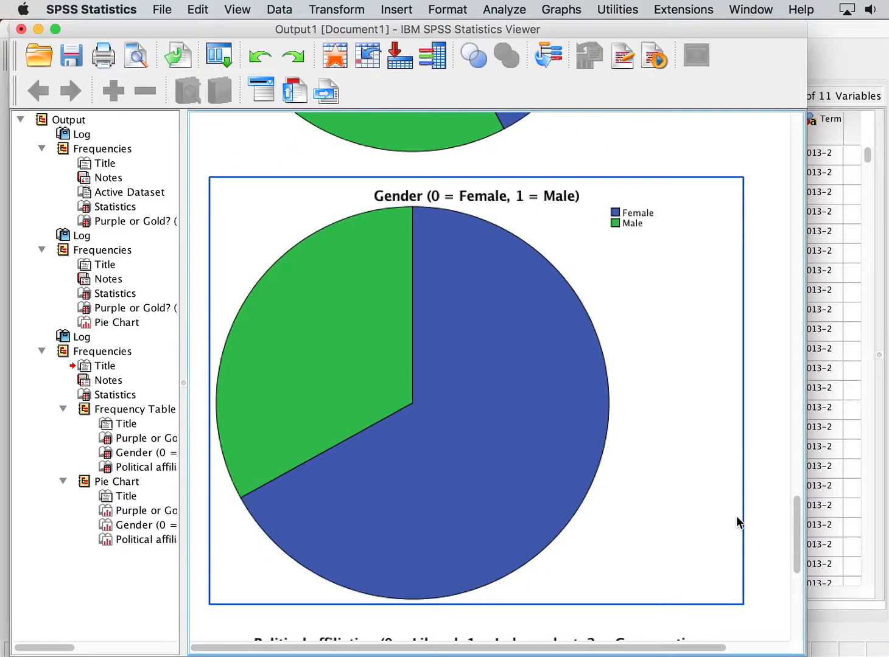
{"action": "scroll", "coordinate": [736, 517], "scroll_direction": "down", "scroll_amount": 16}
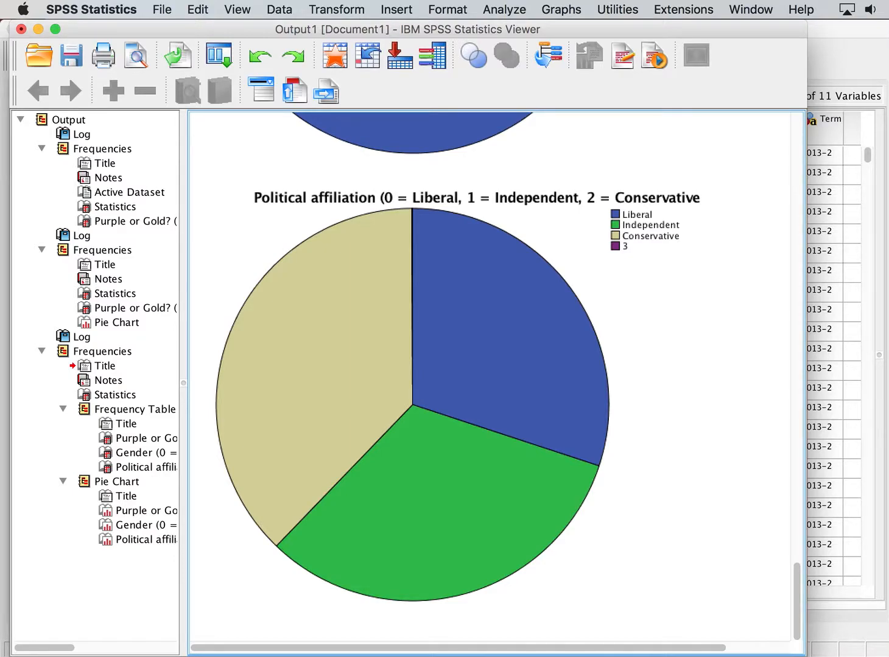
Run Descriptives on the 'How happy are you?' and 'How much do you like UM?' variables.
{"action": "left_click", "coordinate": [499, 8]}
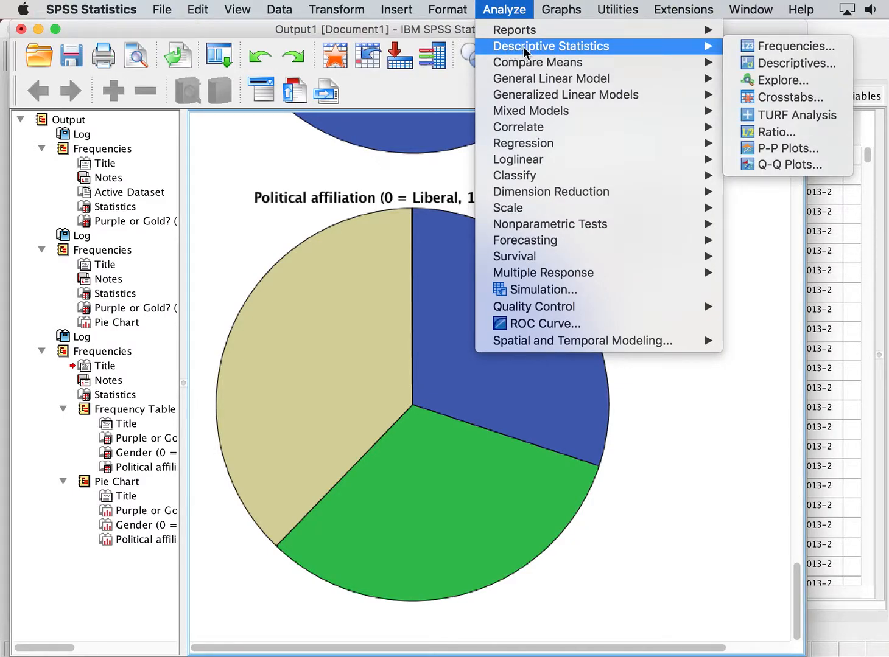
{"action": "mouse_move", "coordinate": [715, 46]}
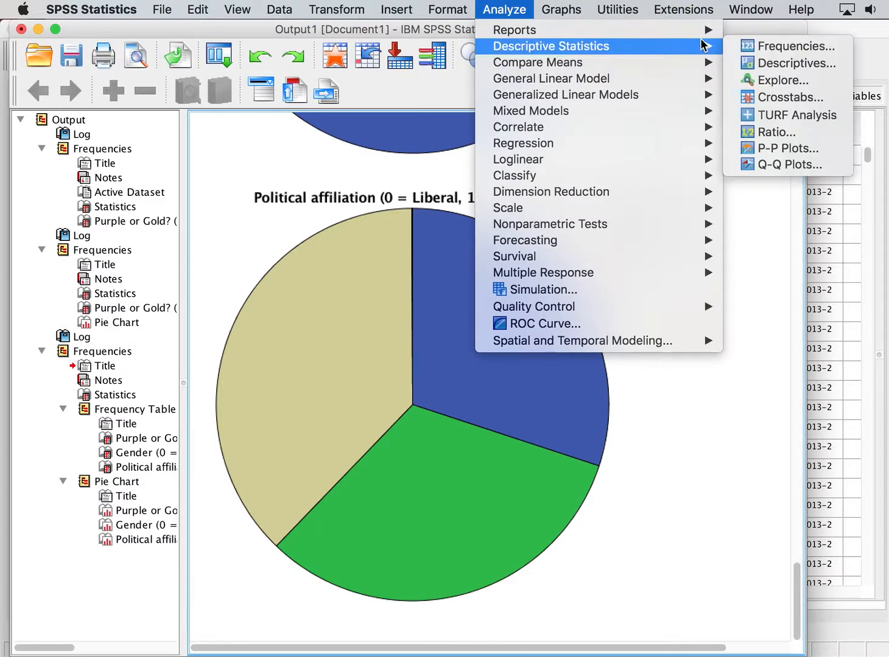
{"action": "left_click", "coordinate": [776, 64]}
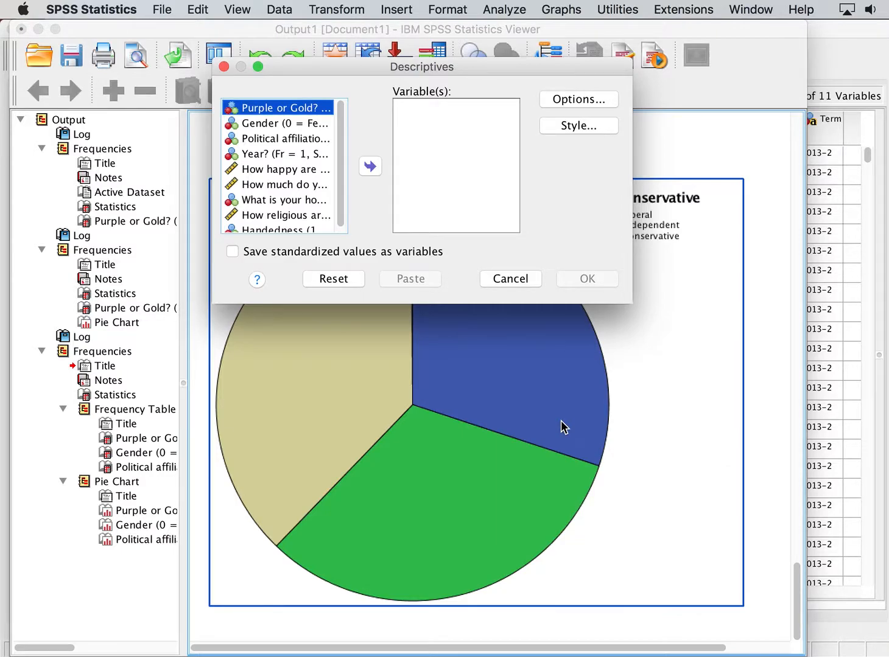
{"action": "left_click", "coordinate": [301, 173]}
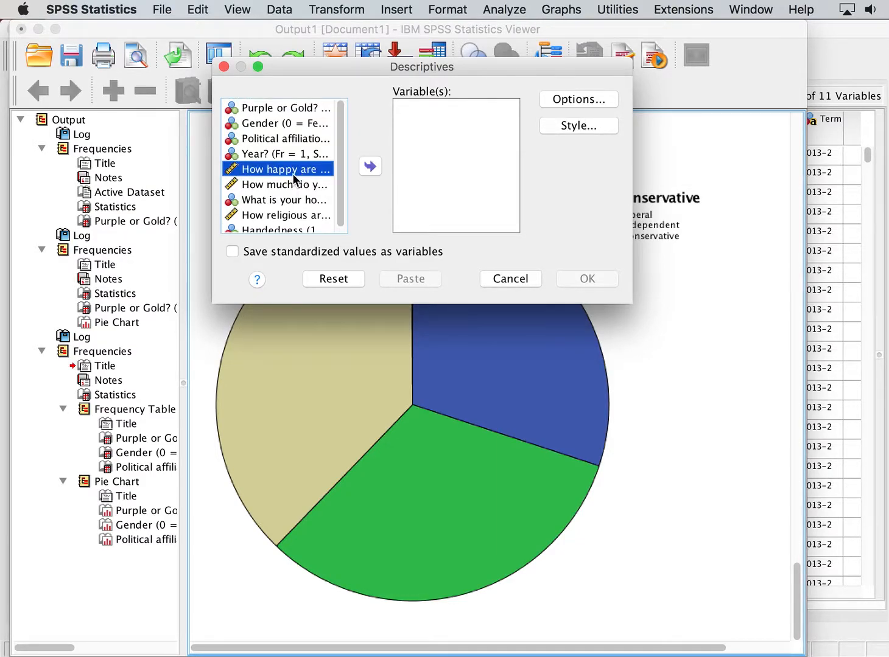
{"action": "left_click", "coordinate": [369, 167]}
{"action": "left_click", "coordinate": [312, 173]}
{"action": "left_click", "coordinate": [376, 171]}
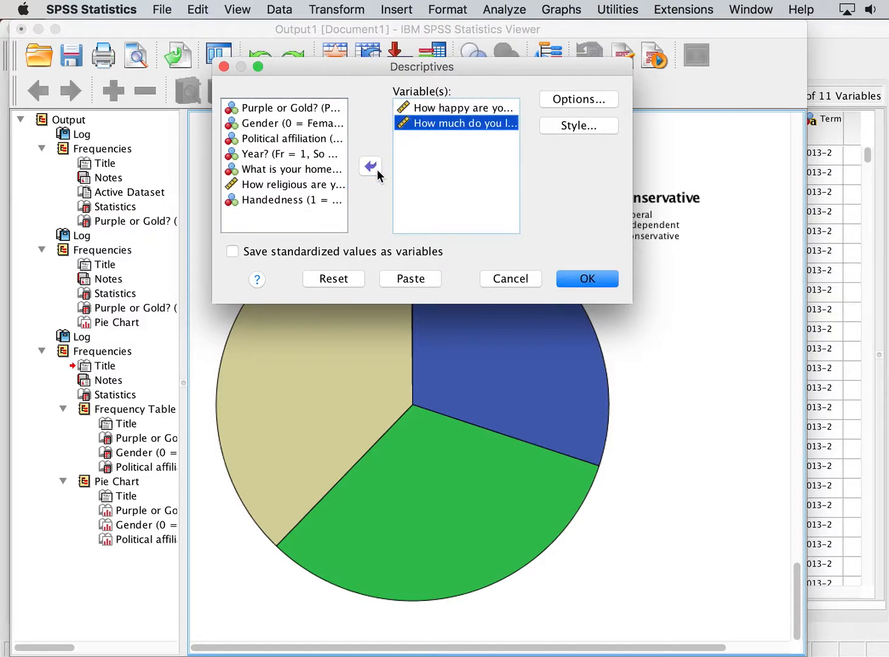
{"action": "left_click", "coordinate": [592, 279]}
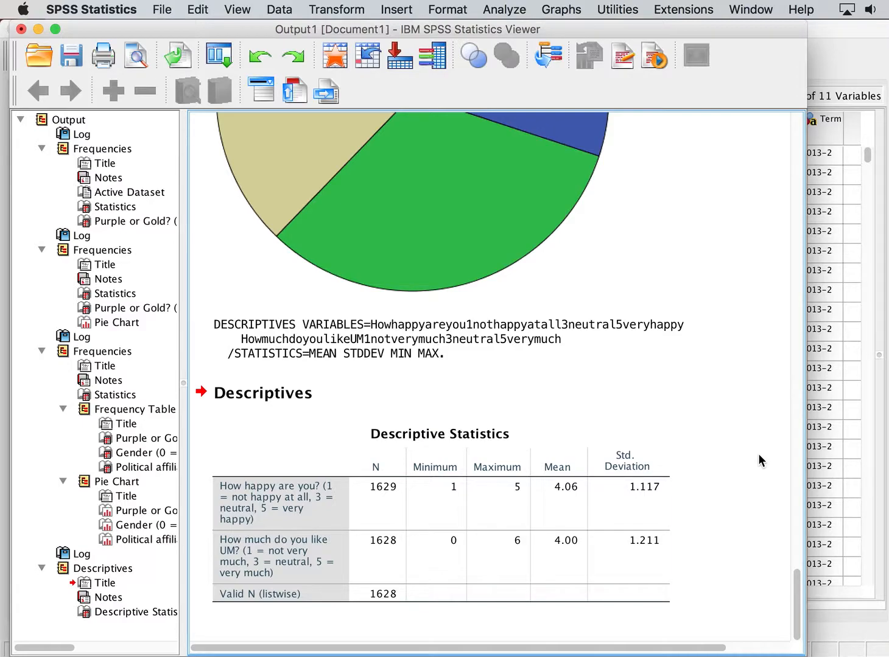
Select the Descriptive Statistics table, heading and syntax items in turn to examine the Descriptives output.
{"action": "left_click", "coordinate": [540, 436]}
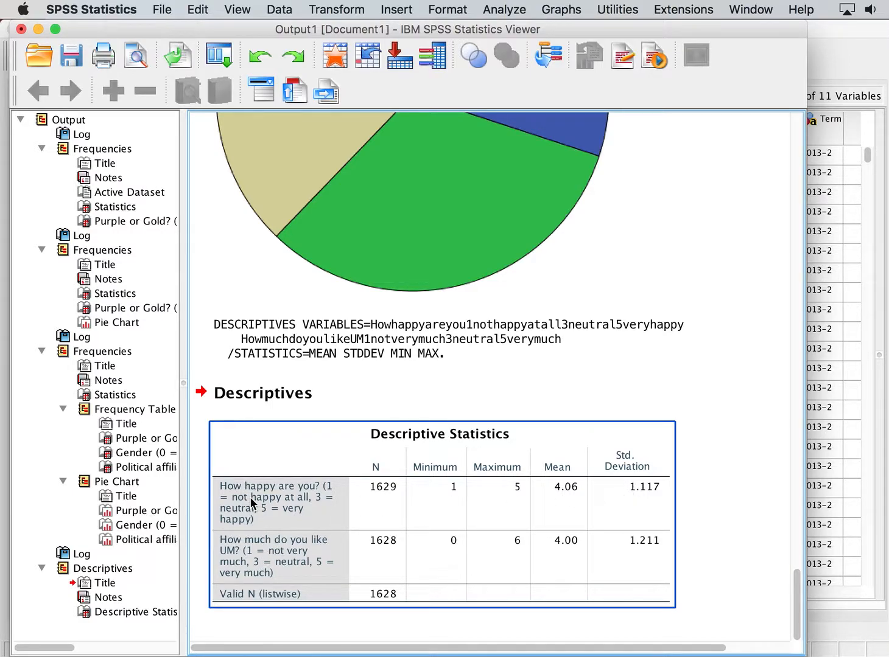
{"action": "left_click", "coordinate": [680, 523]}
{"action": "left_click", "coordinate": [673, 525]}
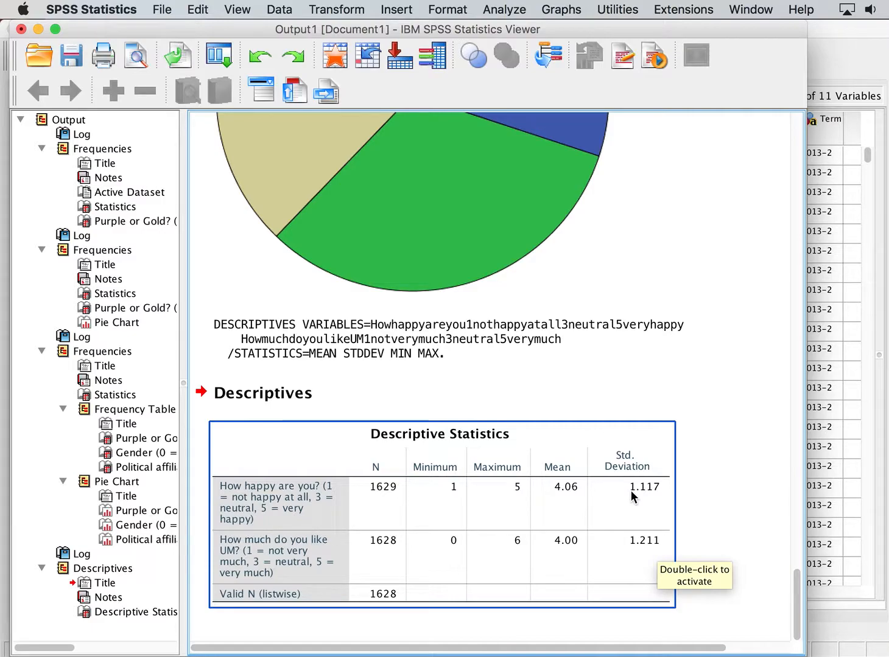
{"action": "left_click", "coordinate": [733, 477]}
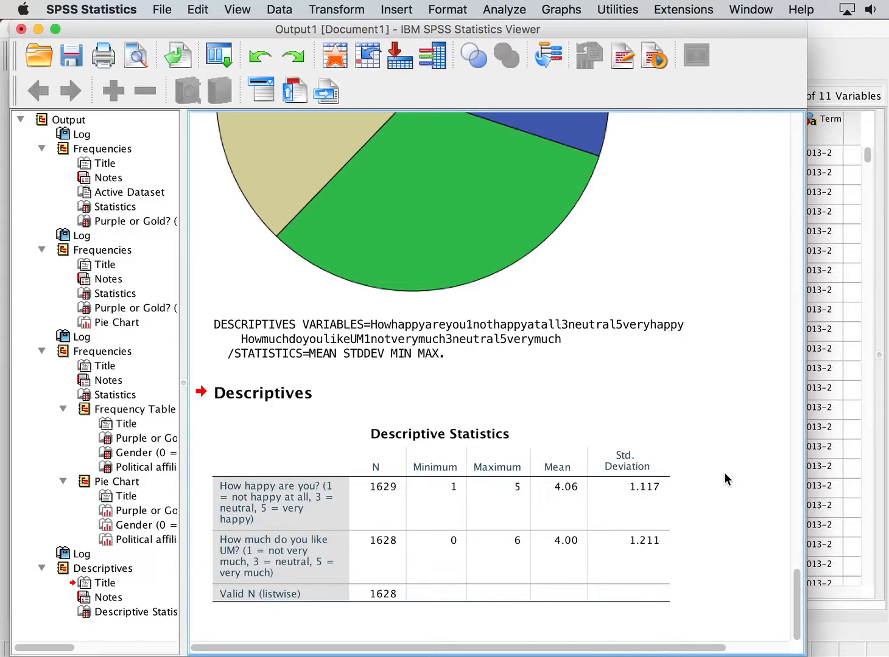
{"action": "left_click", "coordinate": [402, 509]}
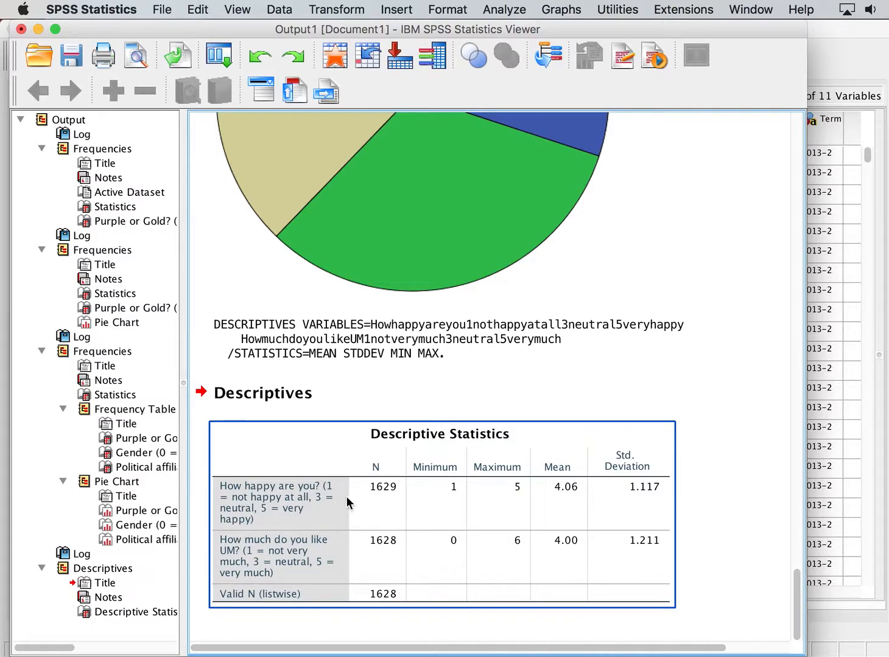
{"action": "left_click", "coordinate": [575, 392]}
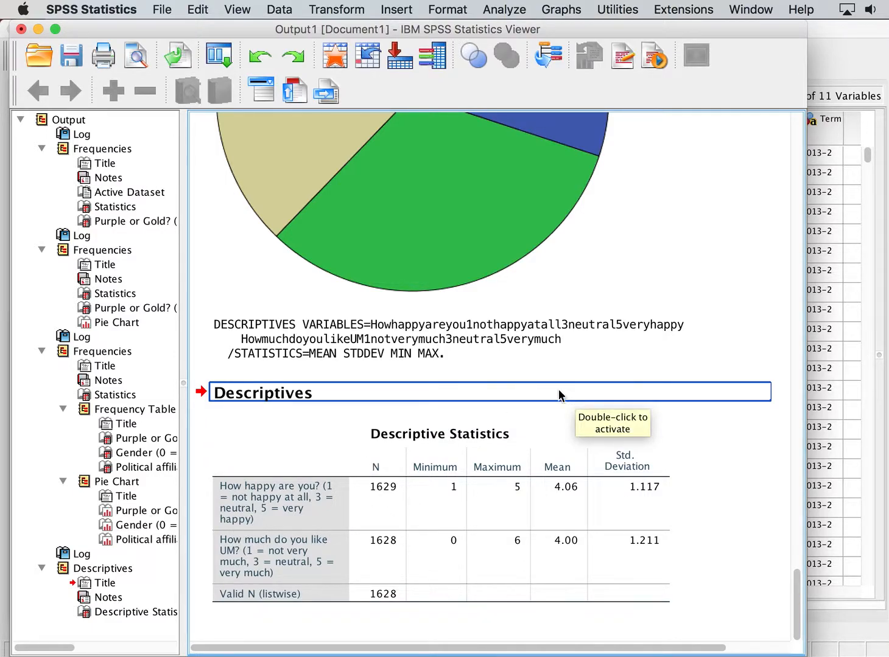
{"action": "left_click", "coordinate": [396, 489]}
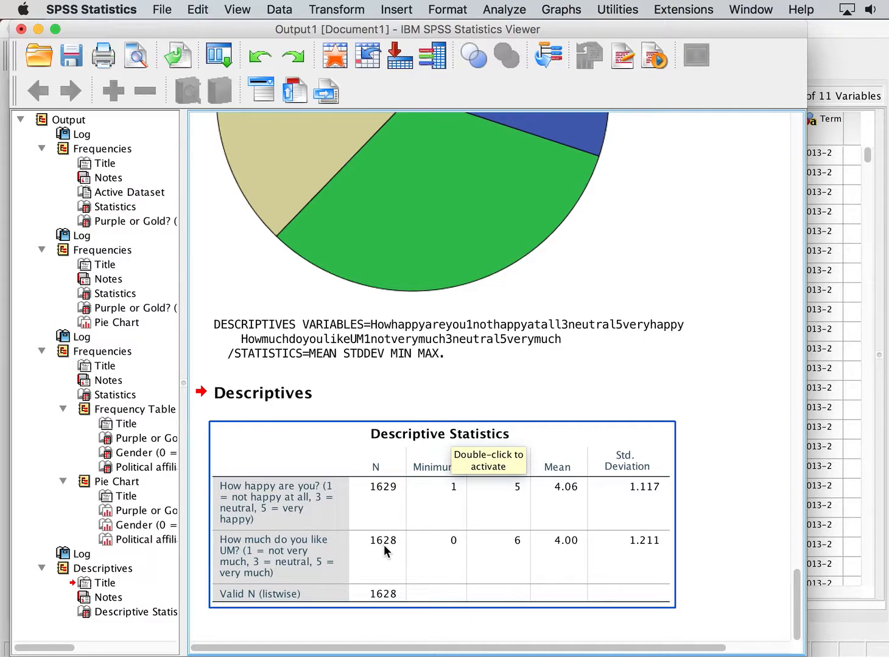
{"action": "left_click", "coordinate": [556, 340]}
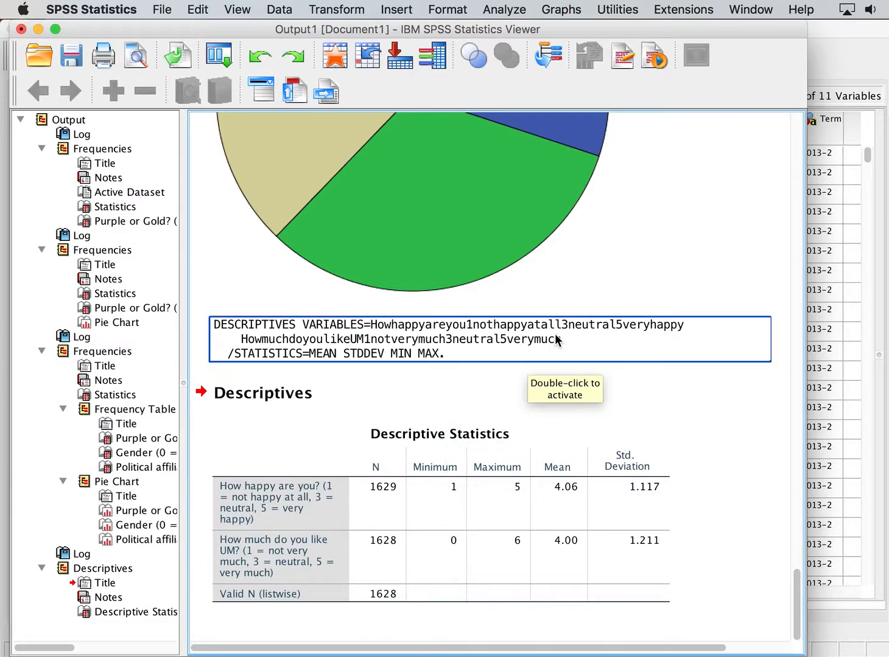
{"action": "left_click", "coordinate": [496, 423]}
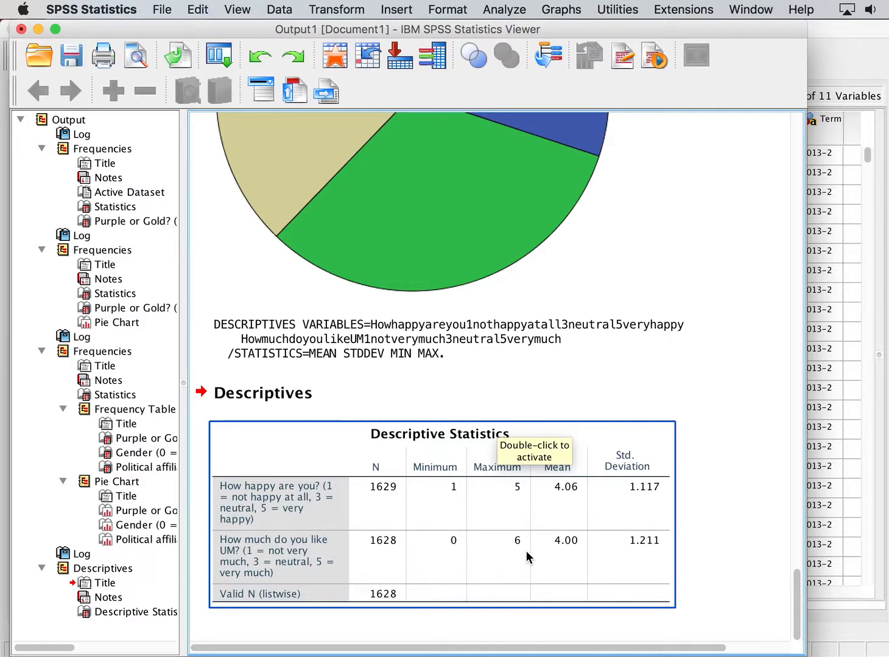
{"action": "left_click", "coordinate": [708, 544]}
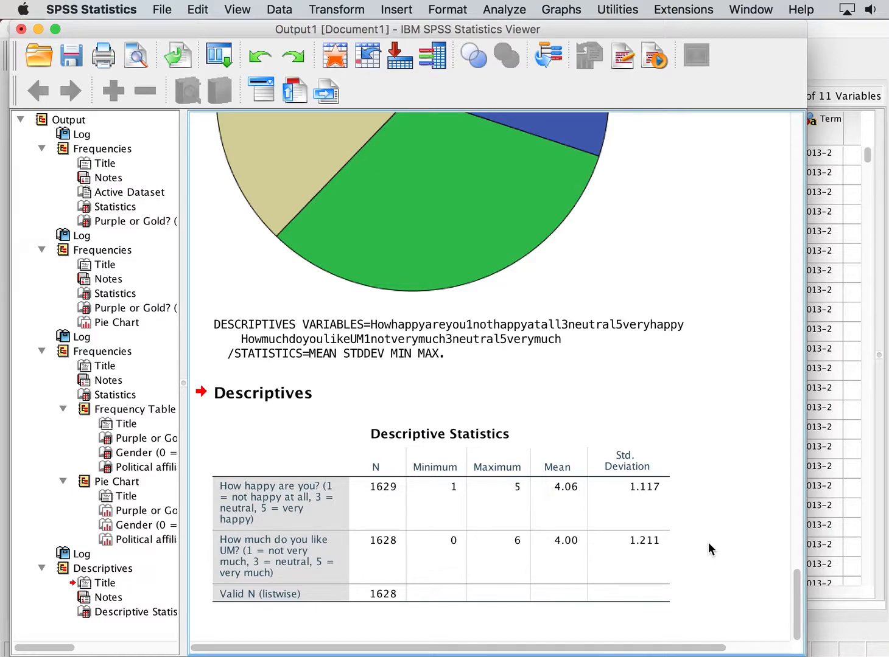
Rerun Descriptives on the same two variables with Variance and Range added to the statistics options.
{"action": "left_click", "coordinate": [505, 9]}
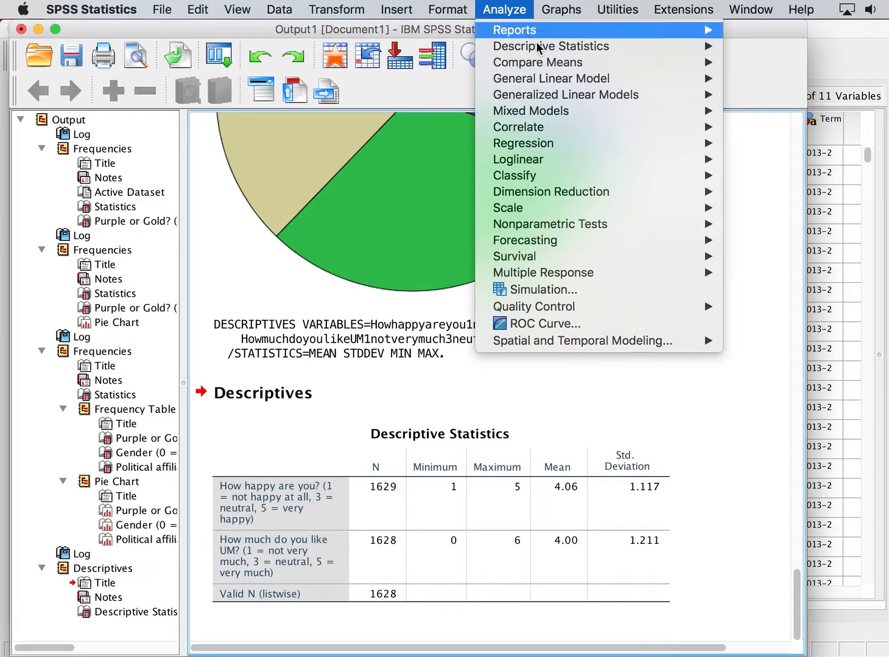
{"action": "mouse_move", "coordinate": [551, 48]}
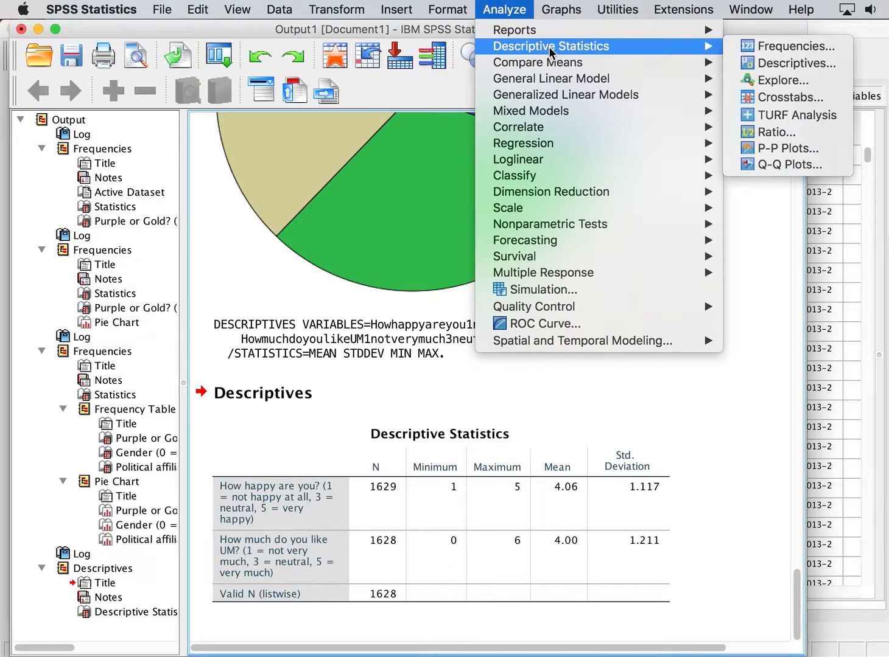
{"action": "left_click", "coordinate": [751, 62]}
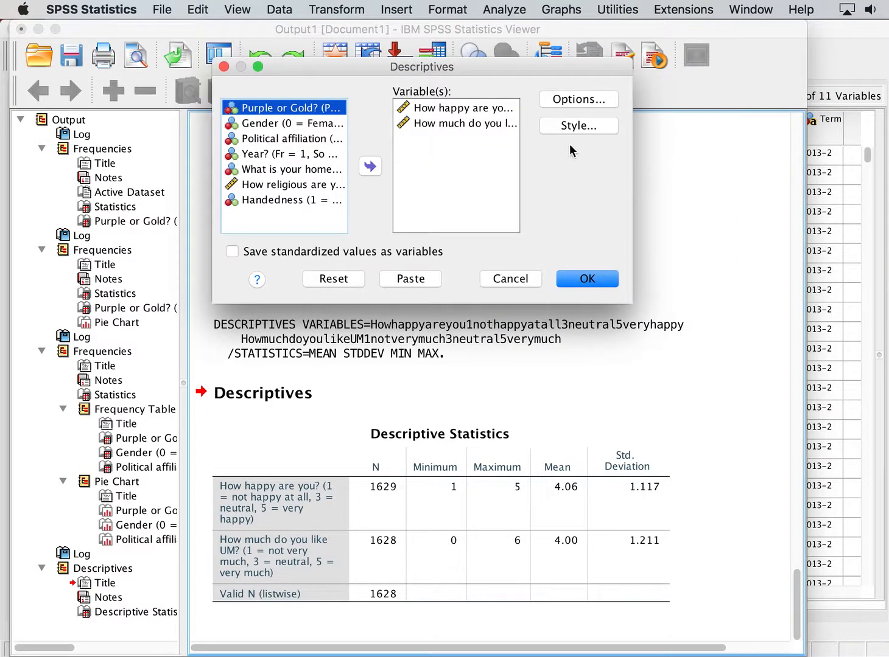
{"action": "left_click", "coordinate": [551, 102]}
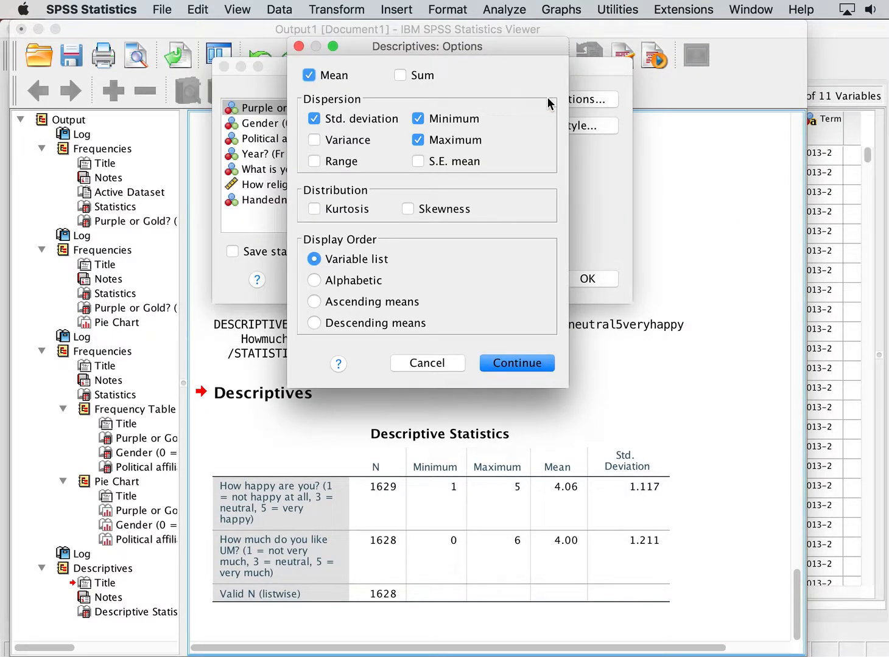
{"action": "left_click", "coordinate": [350, 145]}
{"action": "left_click", "coordinate": [351, 162]}
{"action": "left_click", "coordinate": [518, 363]}
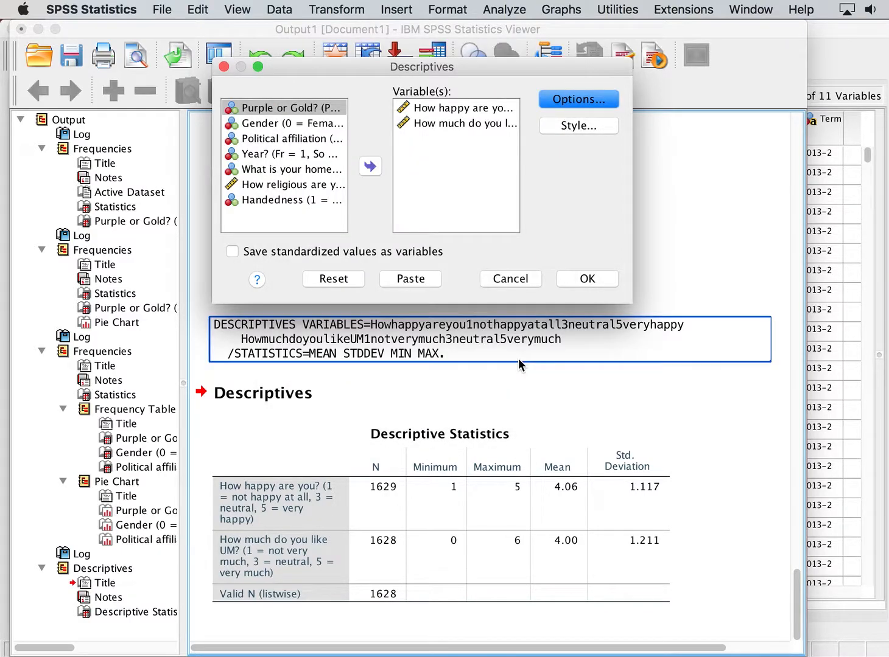
{"action": "left_click", "coordinate": [565, 280]}
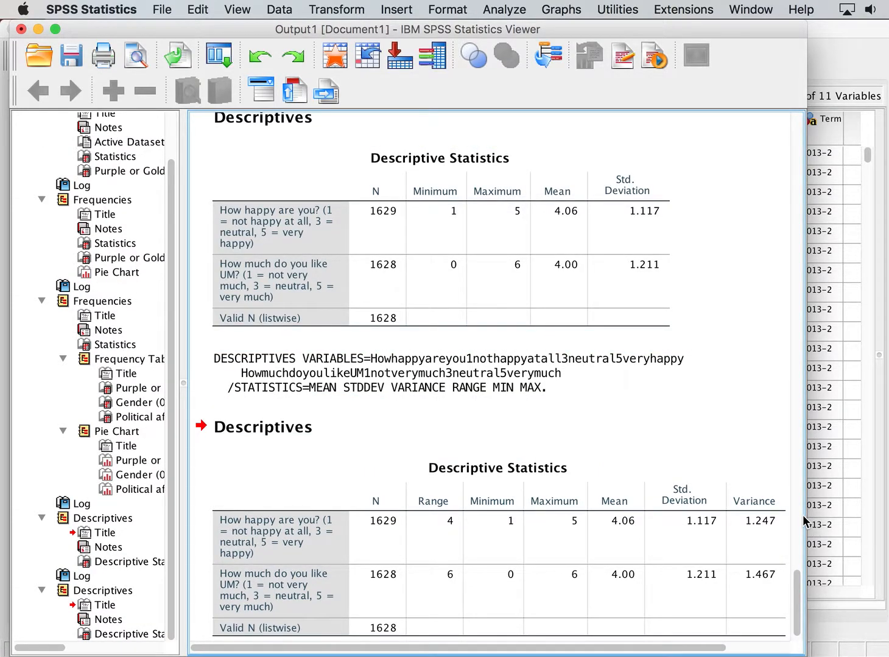
Rerun Descriptives with 'How religious are you?' added to the variable list.
{"action": "left_click_drag", "start_coordinate": [804, 521], "coordinate": [842, 517]}
{"action": "left_click", "coordinate": [451, 524]}
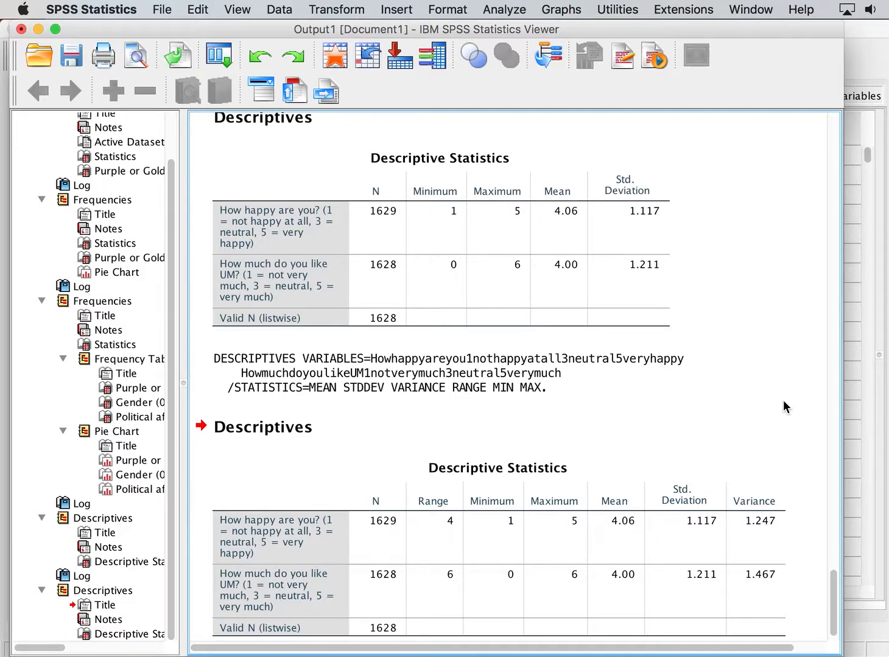
{"action": "left_click", "coordinate": [506, 8]}
{"action": "mouse_move", "coordinate": [519, 44]}
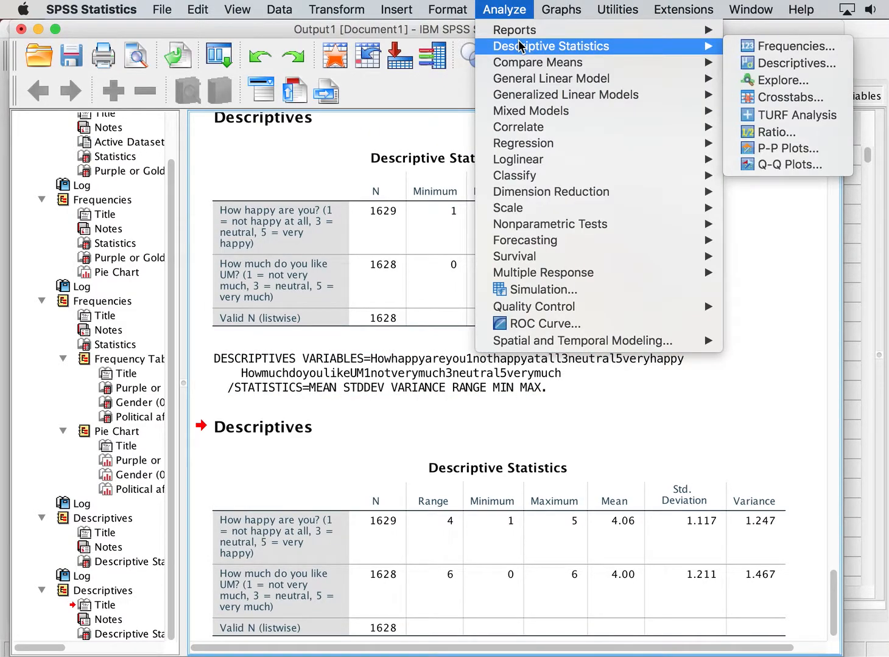
{"action": "left_click", "coordinate": [768, 63]}
{"action": "left_click", "coordinate": [287, 185]}
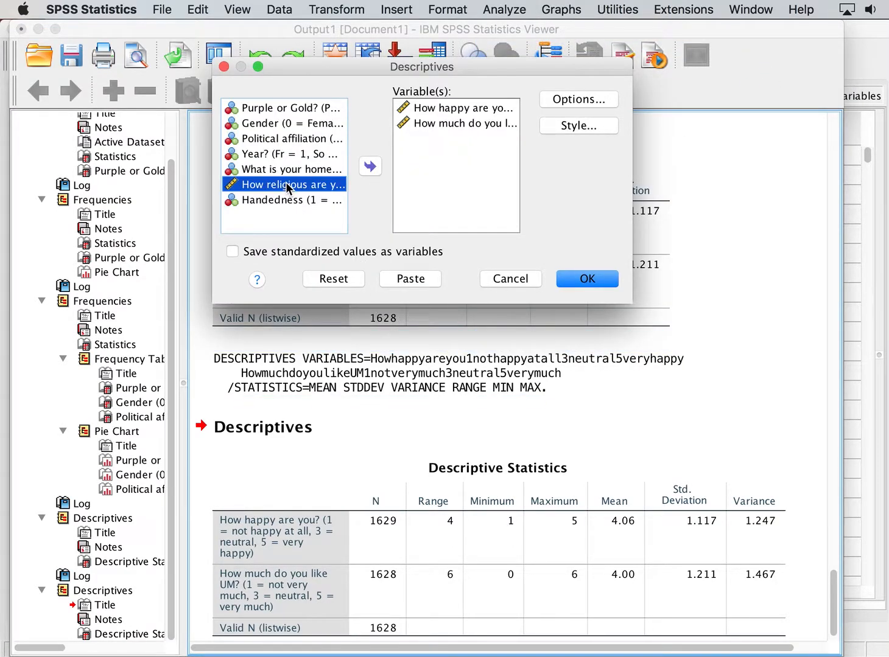
{"action": "left_click", "coordinate": [369, 168]}
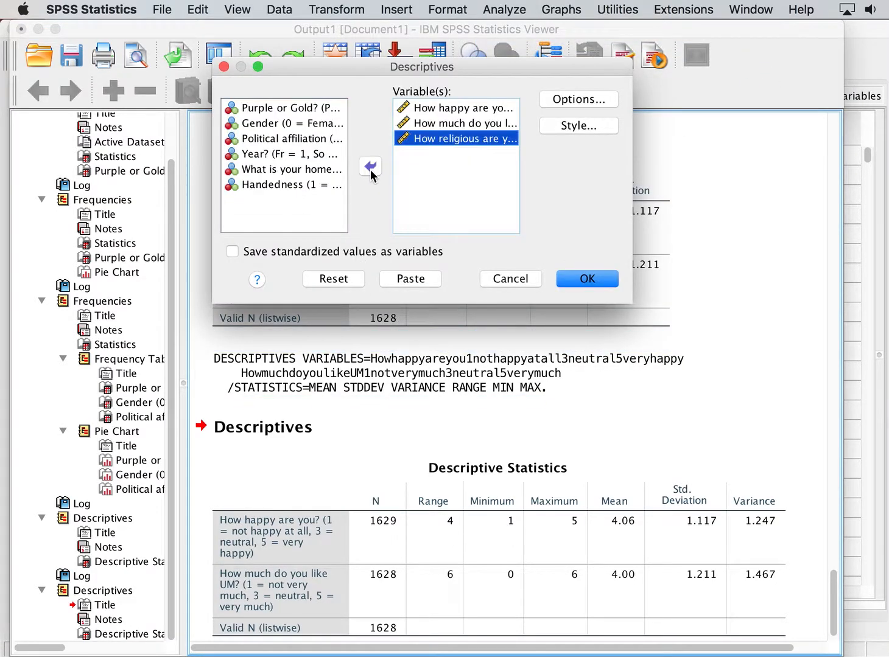
{"action": "left_click", "coordinate": [581, 279]}
Select and scroll through the updated Descriptive Statistics table to examine the three variables.
{"action": "left_click", "coordinate": [372, 207]}
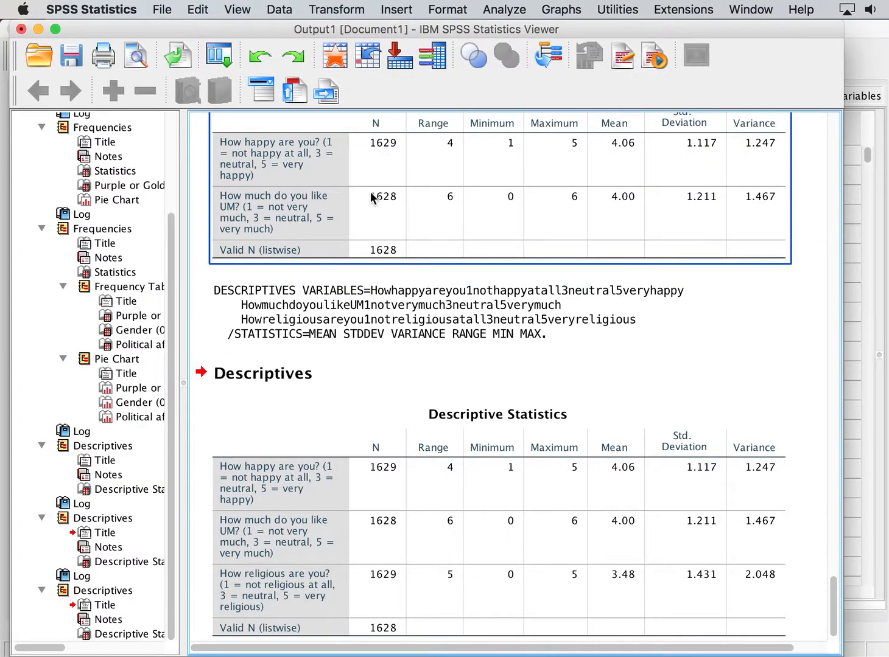
{"action": "scroll", "coordinate": [427, 229], "scroll_direction": "down", "scroll_amount": 1}
{"action": "left_click", "coordinate": [500, 452]}
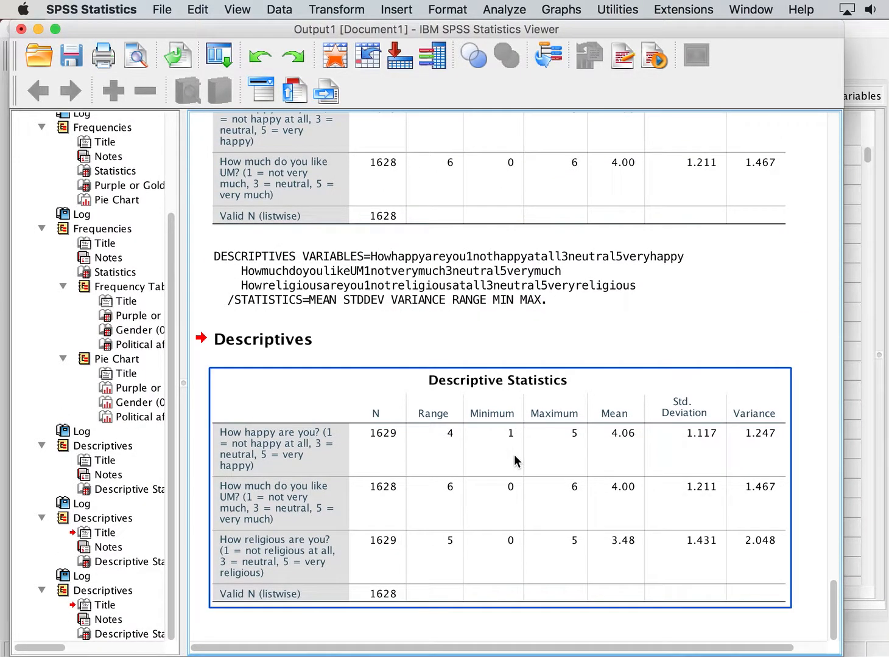
{"action": "left_click", "coordinate": [727, 327]}
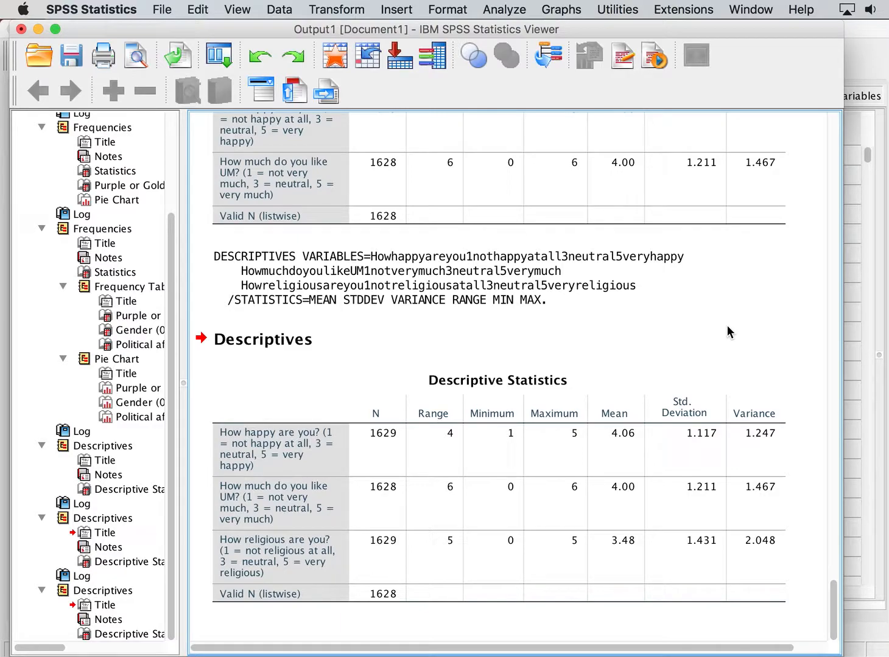
{"action": "left_click", "coordinate": [524, 440]}
Rerun Descriptives with 'Purple or Gold?' added as a fourth variable.
{"action": "left_click", "coordinate": [516, 7]}
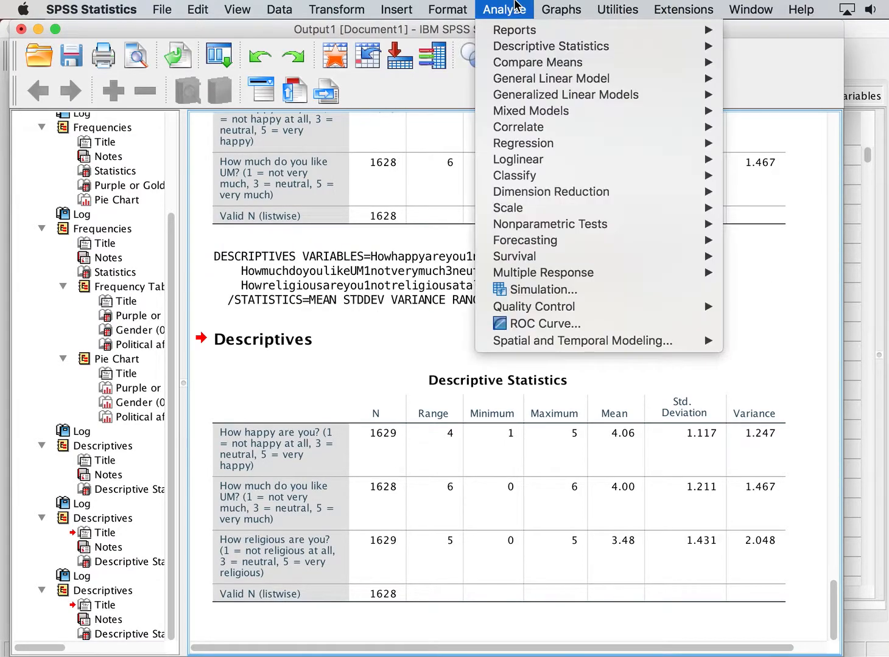
{"action": "mouse_move", "coordinate": [516, 49]}
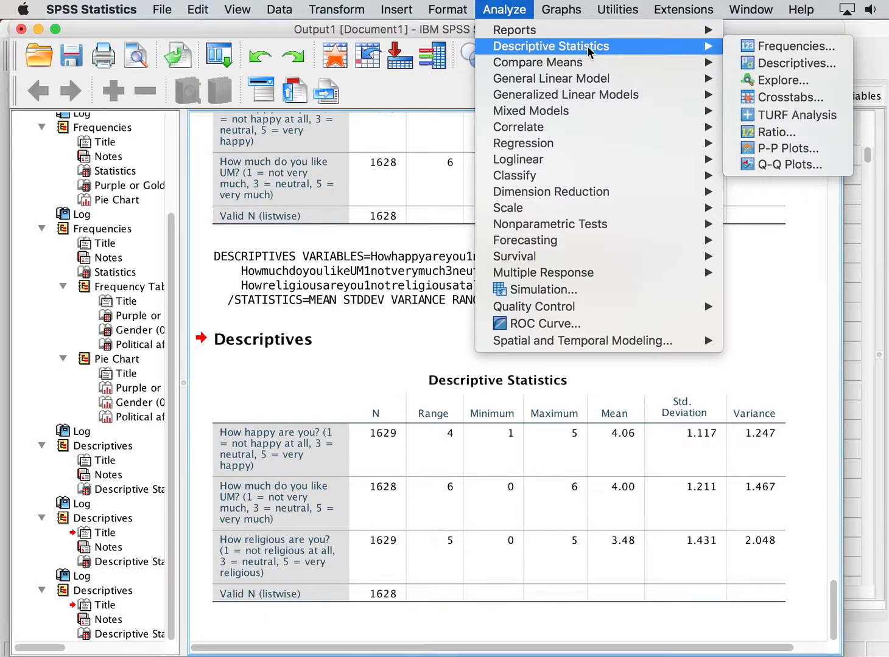
{"action": "left_click", "coordinate": [782, 65]}
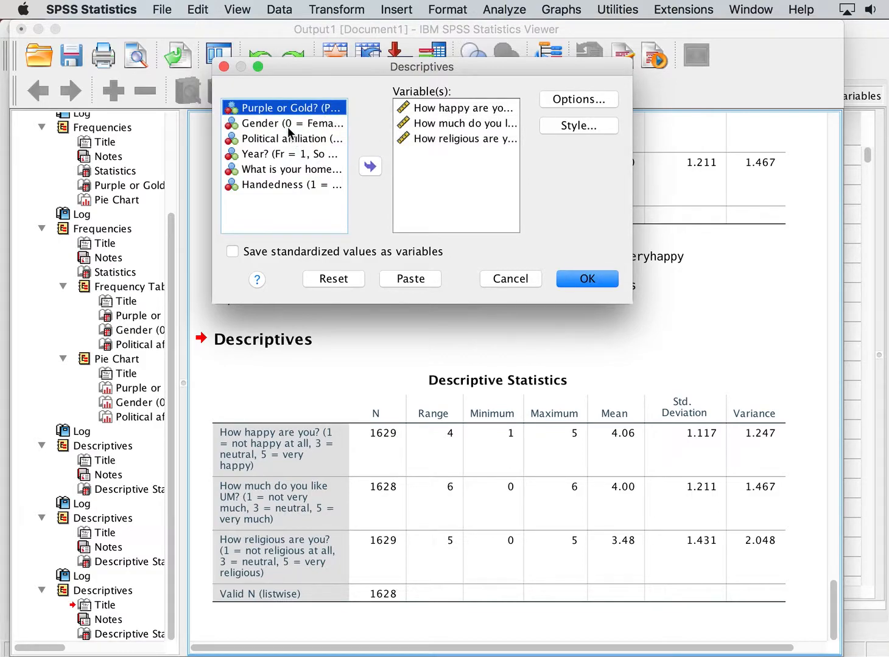
{"action": "left_click", "coordinate": [378, 169]}
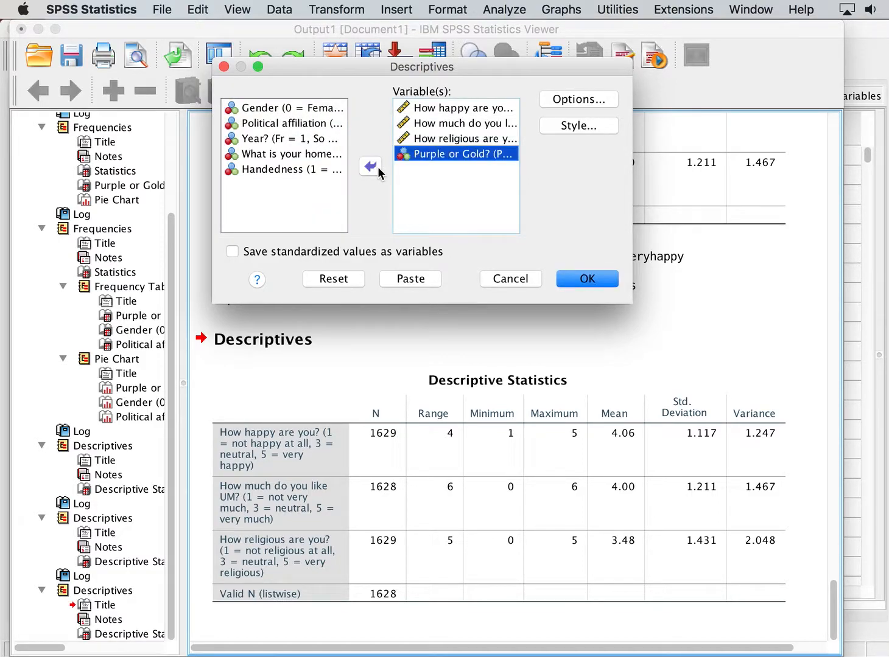
{"action": "left_click", "coordinate": [588, 279]}
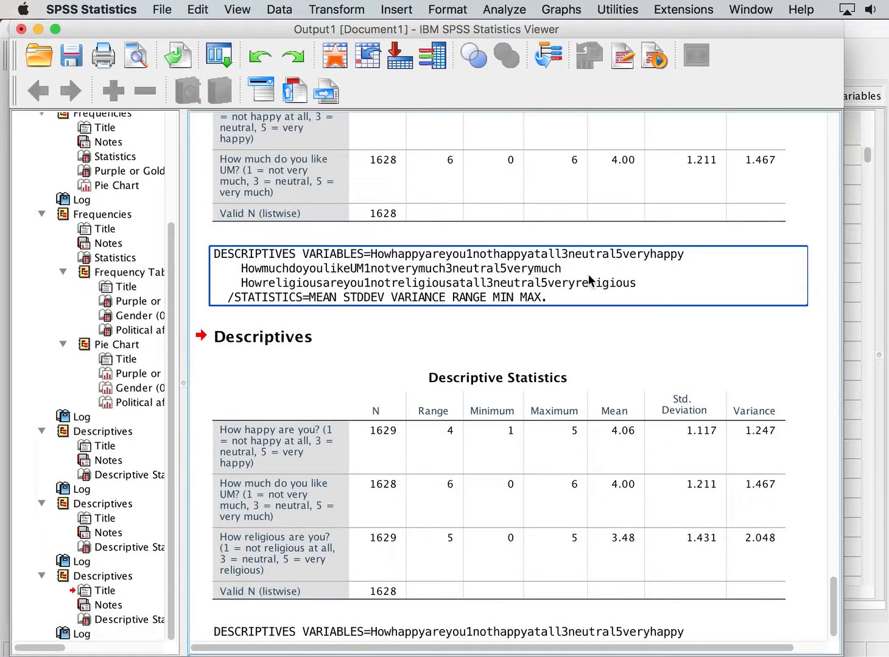
Select the new Descriptive Statistics table to examine the 'Purple or Gold?' row.
{"action": "left_click", "coordinate": [446, 518]}
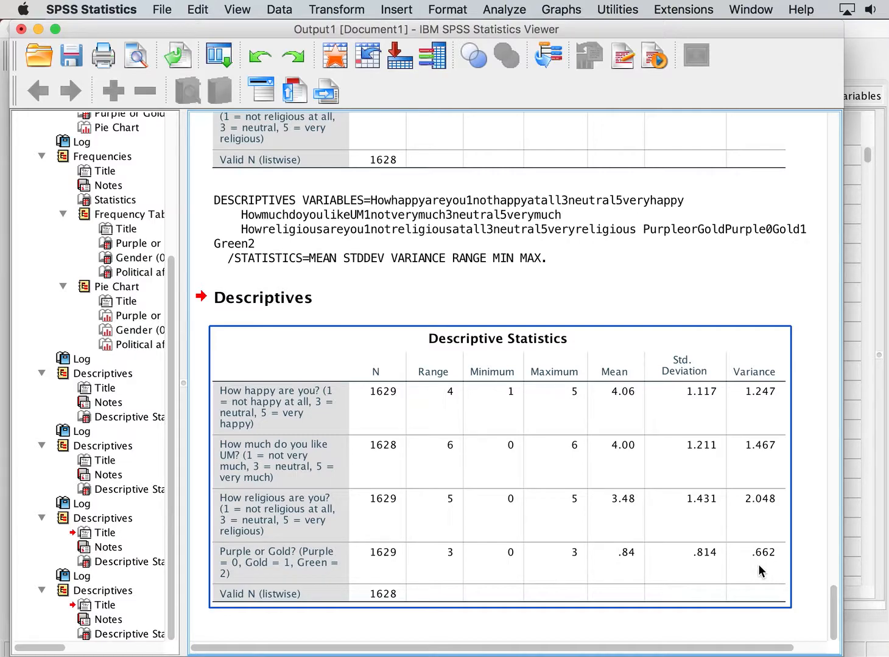
{"action": "left_click", "coordinate": [814, 587]}
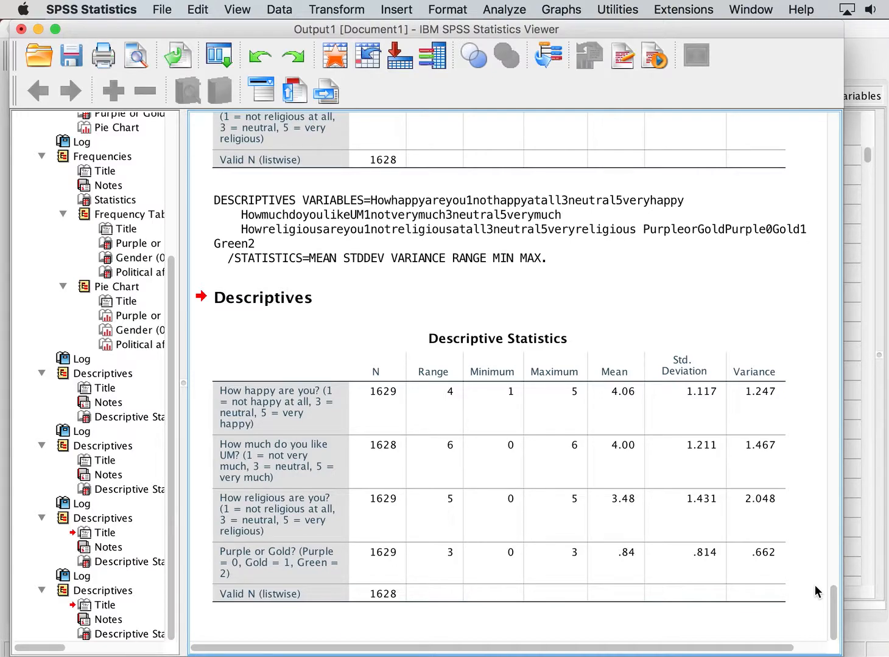
{"action": "left_click", "coordinate": [639, 558]}
Rerun Frequencies with 'How happy are you?' added to the Purple or Gold, Gender and Political affiliation variables.
{"action": "left_click", "coordinate": [509, 9]}
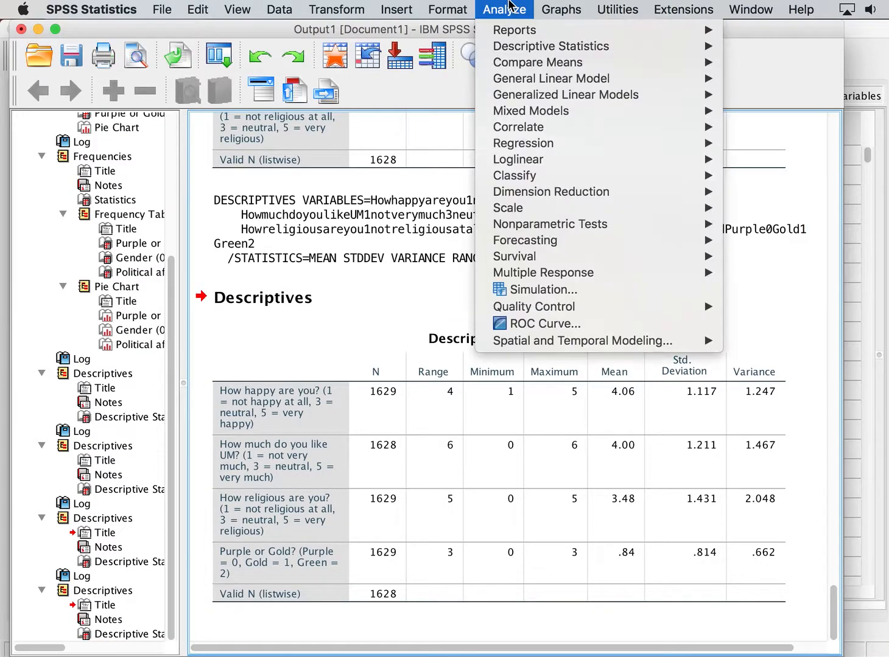
{"action": "mouse_move", "coordinate": [535, 49]}
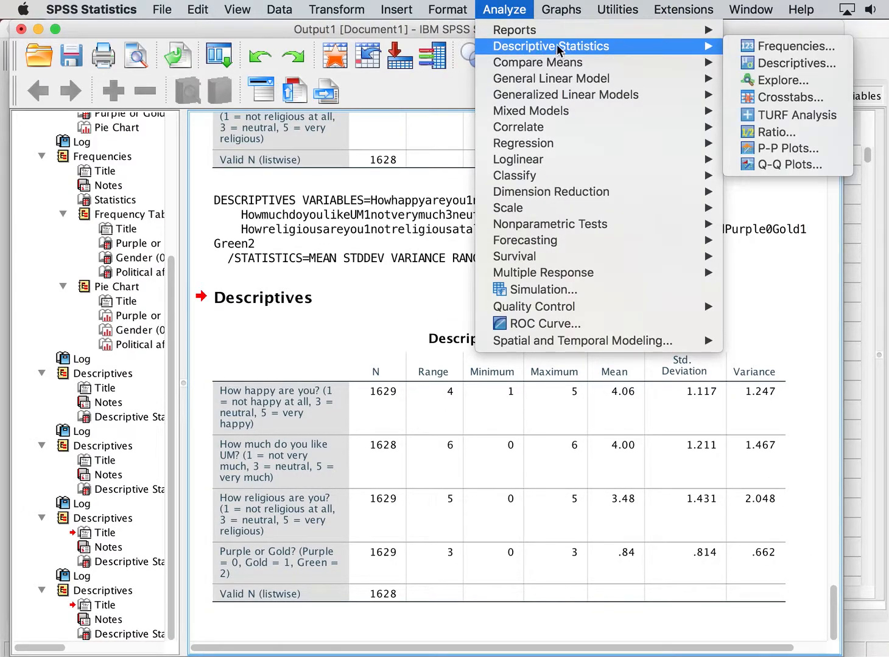
{"action": "left_click", "coordinate": [738, 47]}
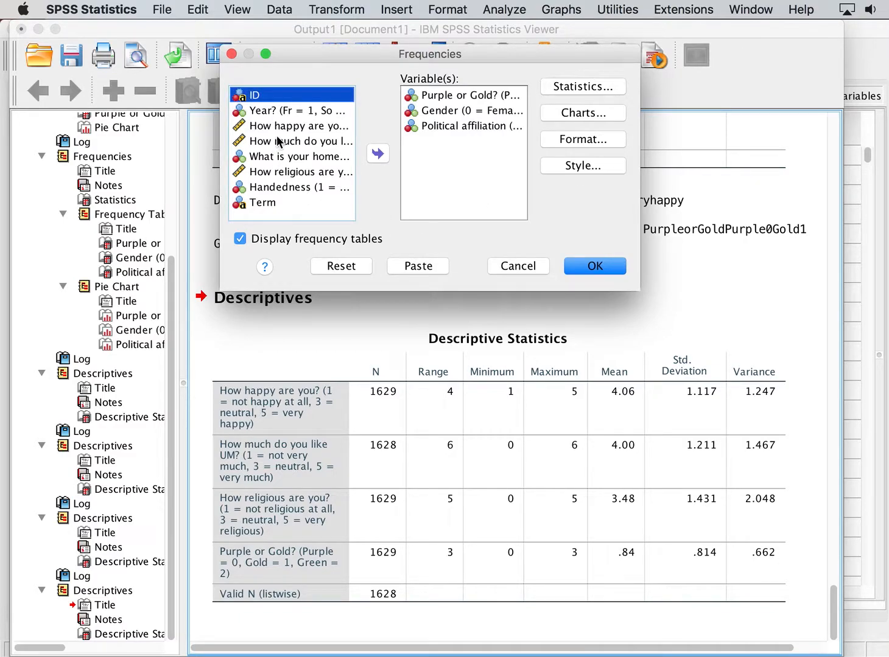
{"action": "left_click", "coordinate": [285, 126]}
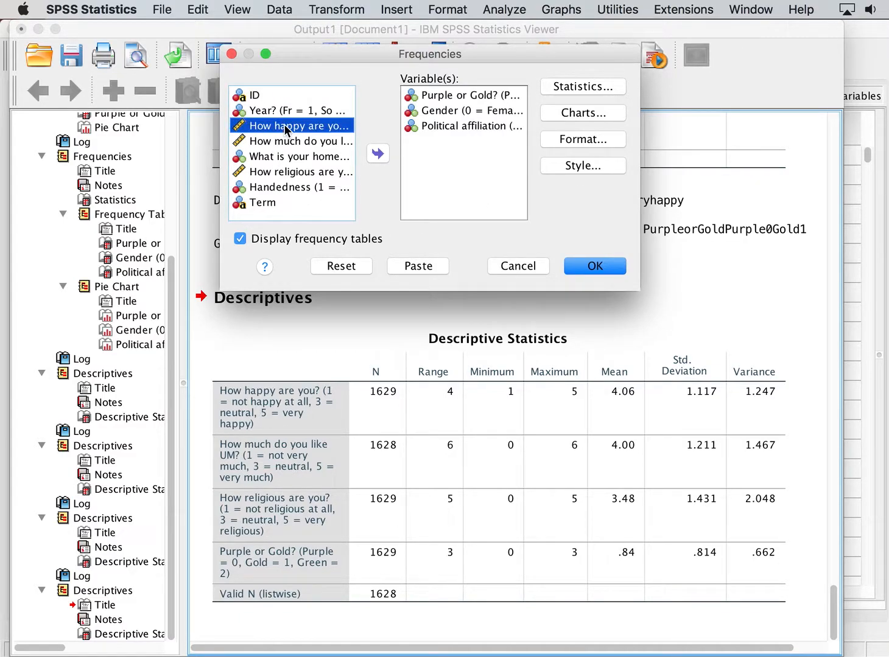
{"action": "left_click", "coordinate": [380, 156]}
{"action": "left_click", "coordinate": [589, 275]}
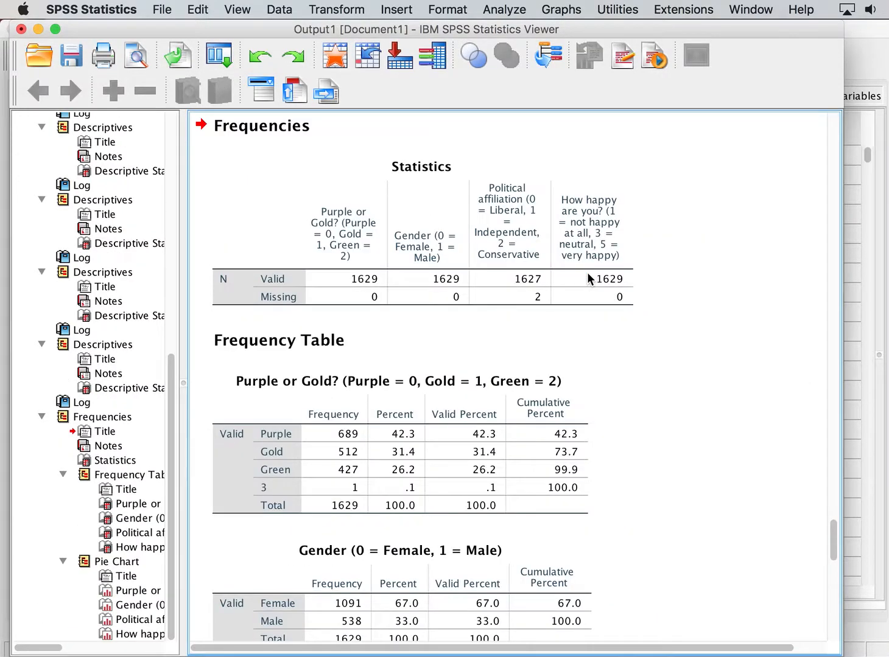
Scroll through and select the political affiliation and 'How happy are you?' frequency tables to examine them.
{"action": "scroll", "coordinate": [587, 272], "scroll_direction": "down", "scroll_amount": 10}
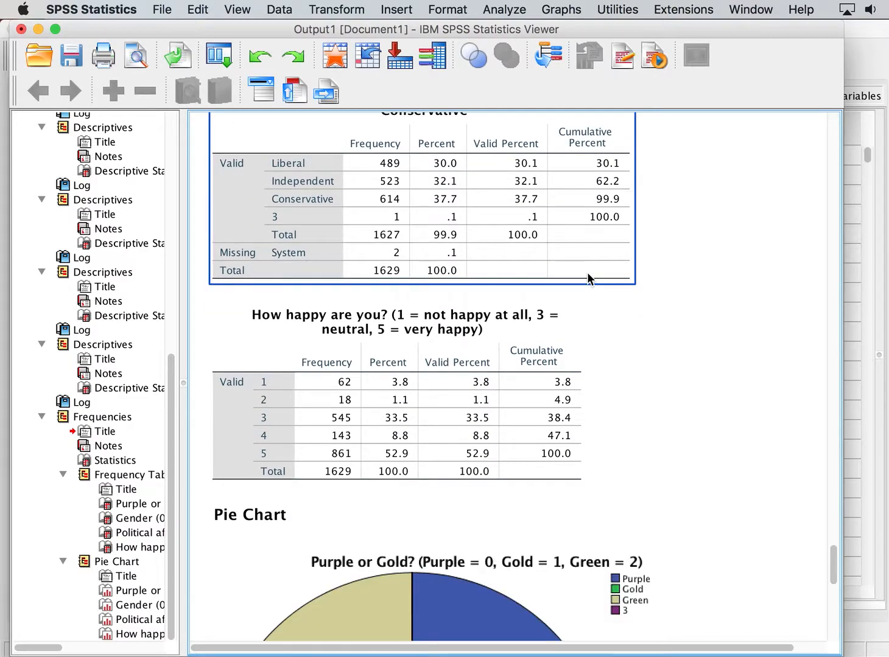
{"action": "left_click", "coordinate": [741, 479]}
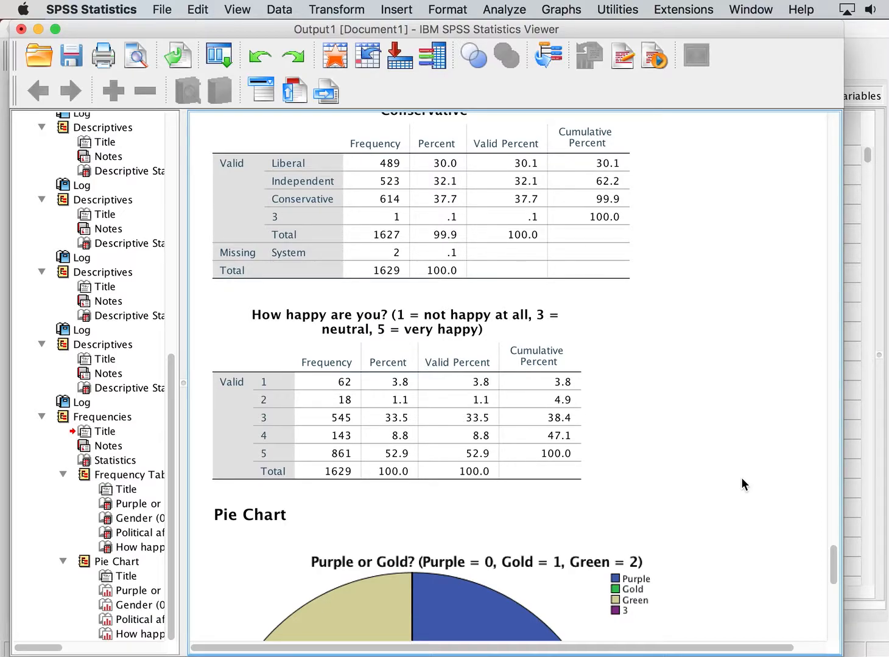
{"action": "left_click", "coordinate": [472, 481]}
{"action": "left_click", "coordinate": [397, 423]}
{"action": "left_click", "coordinate": [676, 430]}
{"action": "left_click", "coordinate": [298, 484]}
{"action": "left_click", "coordinate": [708, 472]}
{"action": "left_click", "coordinate": [431, 443]}
{"action": "left_click", "coordinate": [729, 492]}
{"action": "left_click", "coordinate": [358, 465]}
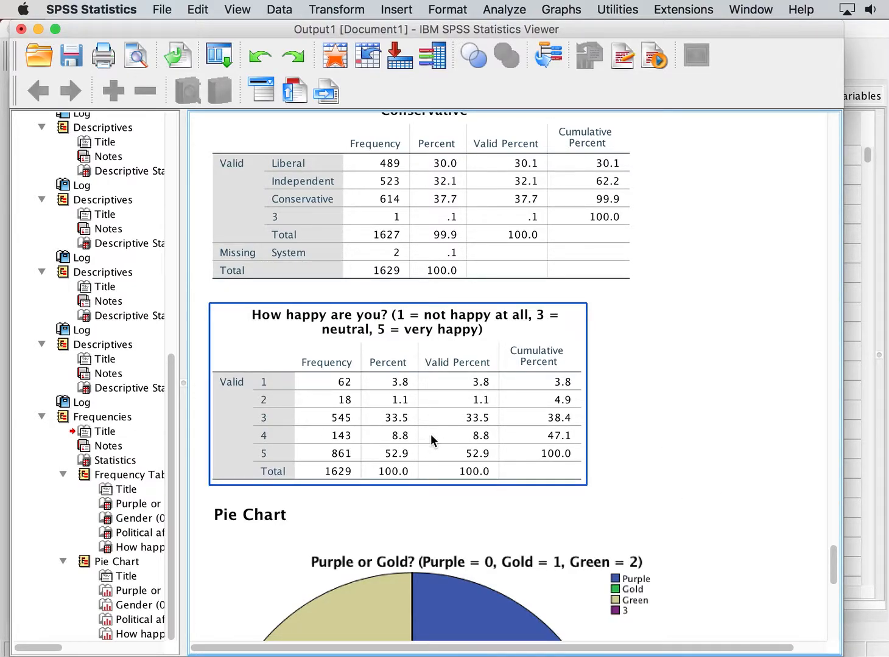
{"action": "left_click", "coordinate": [652, 473]}
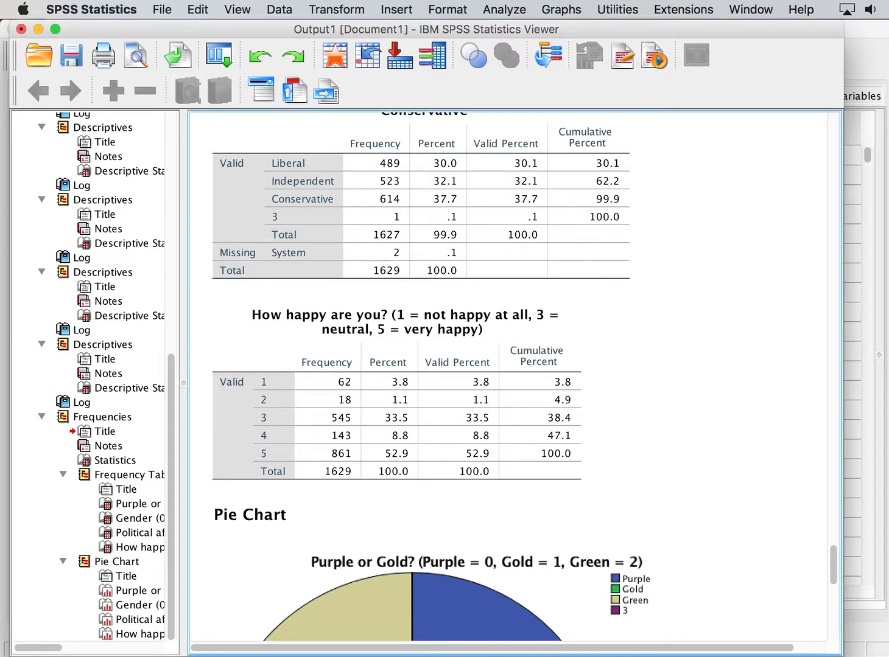
{"action": "left_click", "coordinate": [578, 238]}
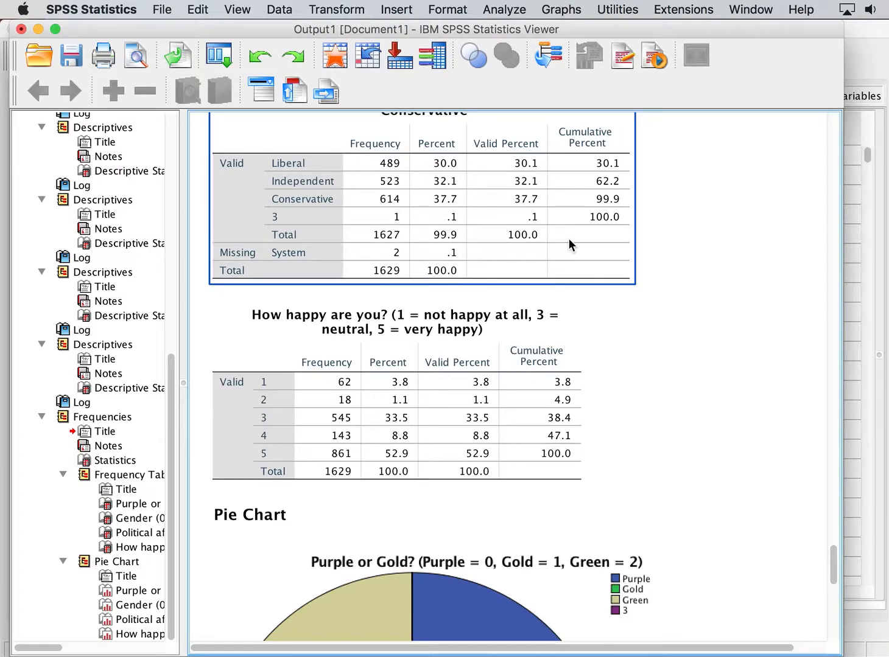
Run Explore with 'How happy are you?' as the dependent variable and Gender as the factor.
{"action": "left_click", "coordinate": [508, 8]}
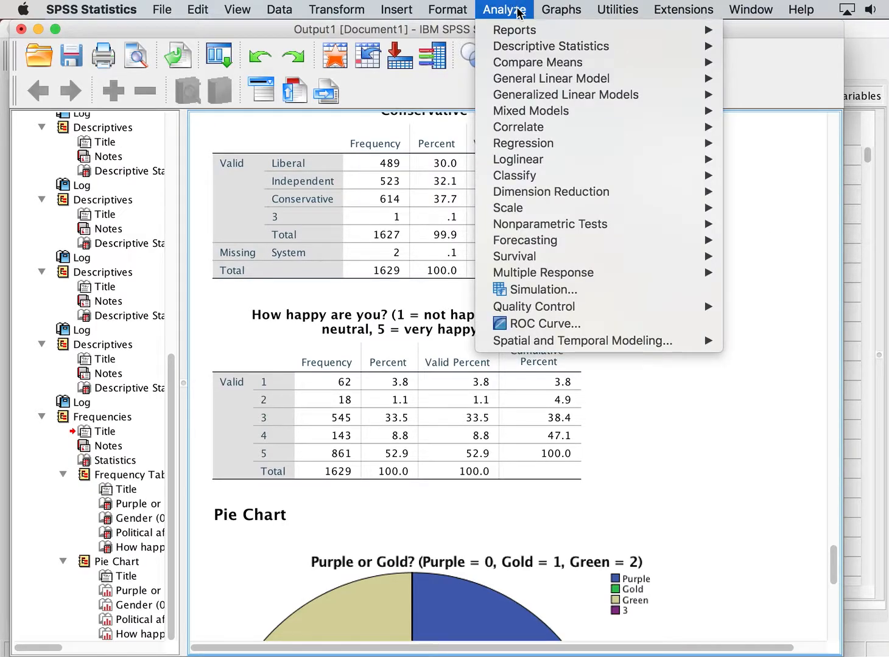
{"action": "mouse_move", "coordinate": [548, 49]}
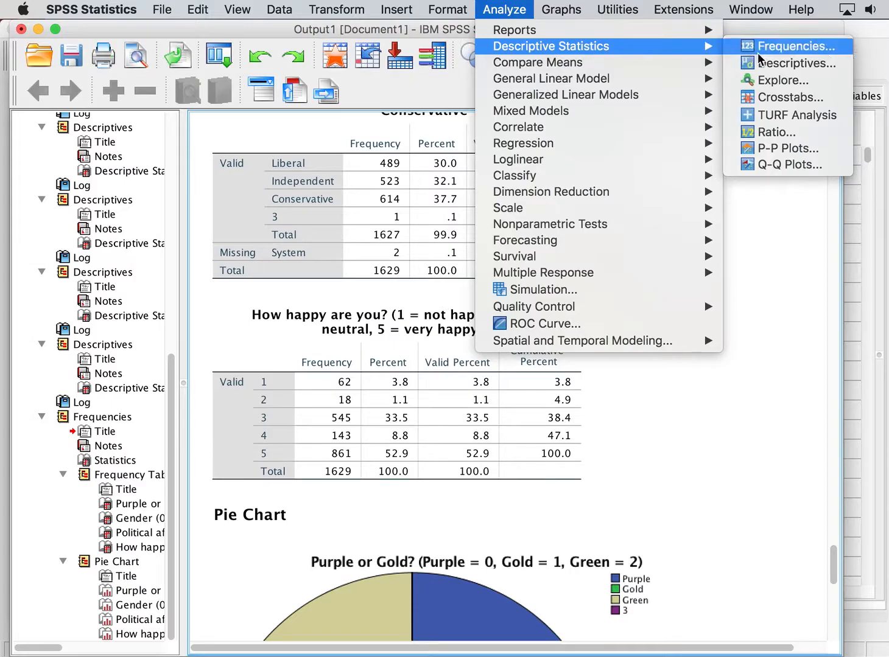
{"action": "left_click", "coordinate": [805, 82]}
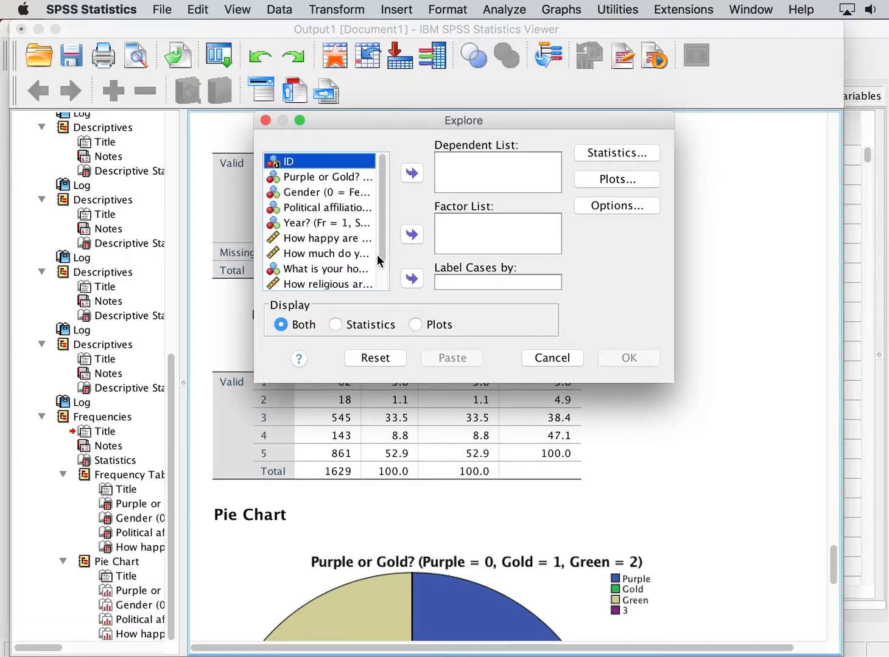
{"action": "left_click", "coordinate": [313, 242]}
{"action": "left_click", "coordinate": [412, 175]}
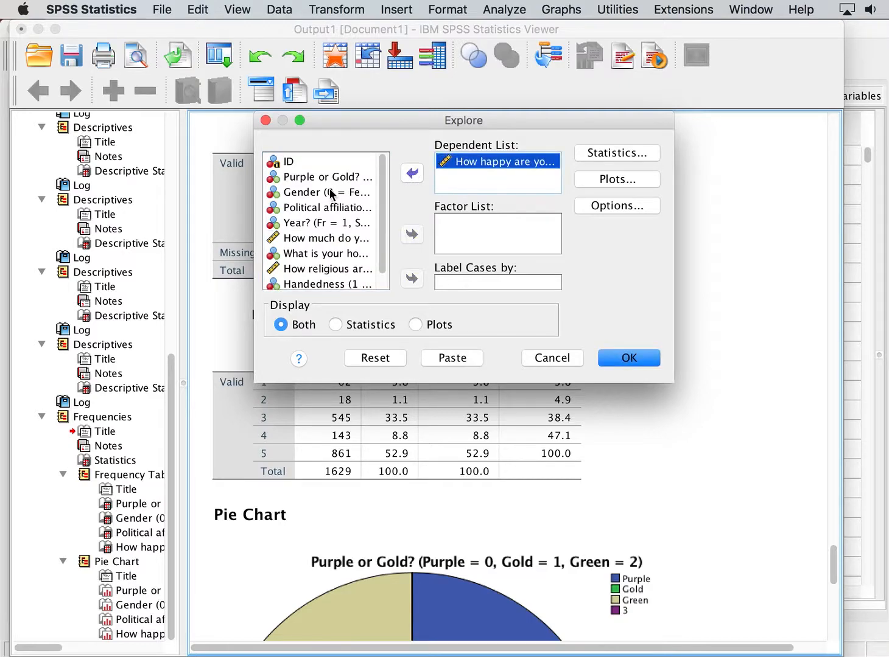
{"action": "left_click", "coordinate": [329, 194]}
{"action": "left_click", "coordinate": [412, 234]}
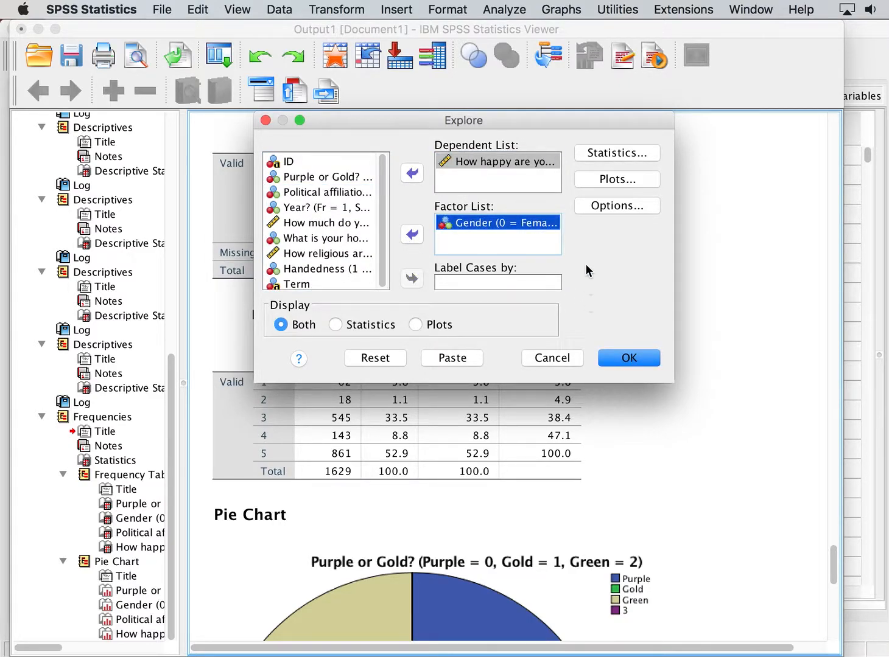
{"action": "left_click", "coordinate": [614, 359]}
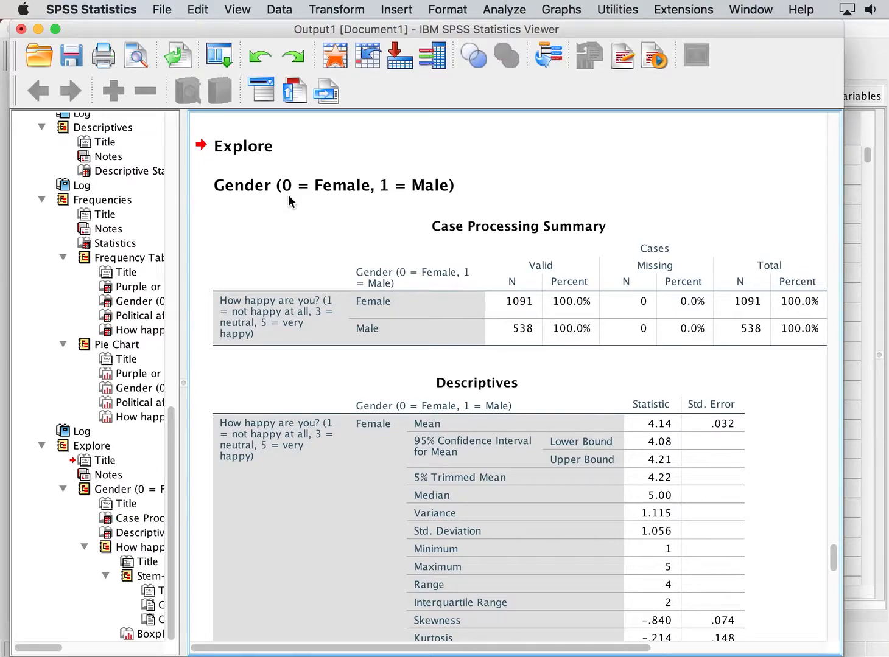
Select and scroll through the Case Processing Summary and Descriptives tables for happiness by gender to examine them.
{"action": "left_click", "coordinate": [488, 236]}
{"action": "scroll", "coordinate": [488, 235], "scroll_direction": "down", "scroll_amount": 5}
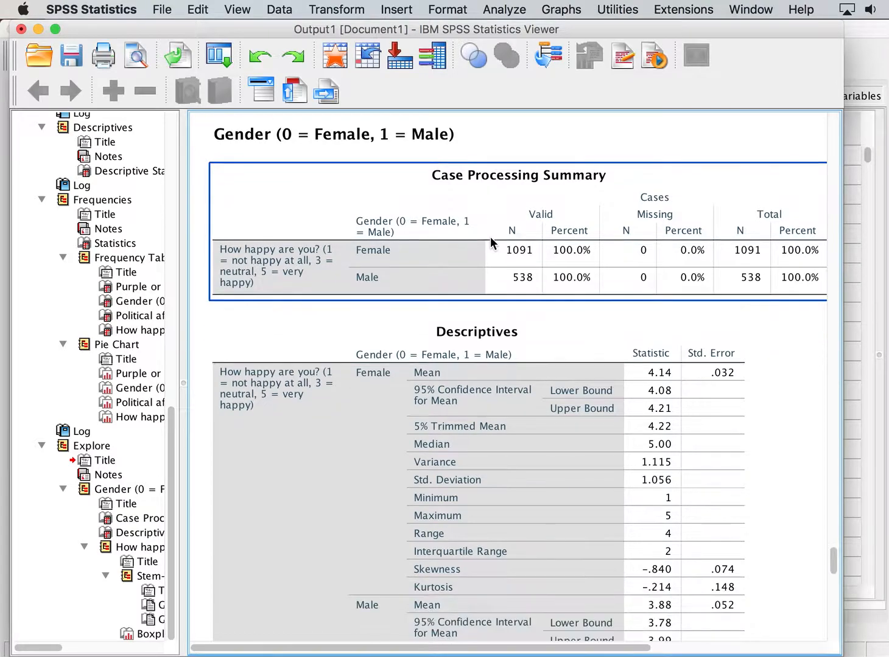
{"action": "left_click", "coordinate": [490, 239]}
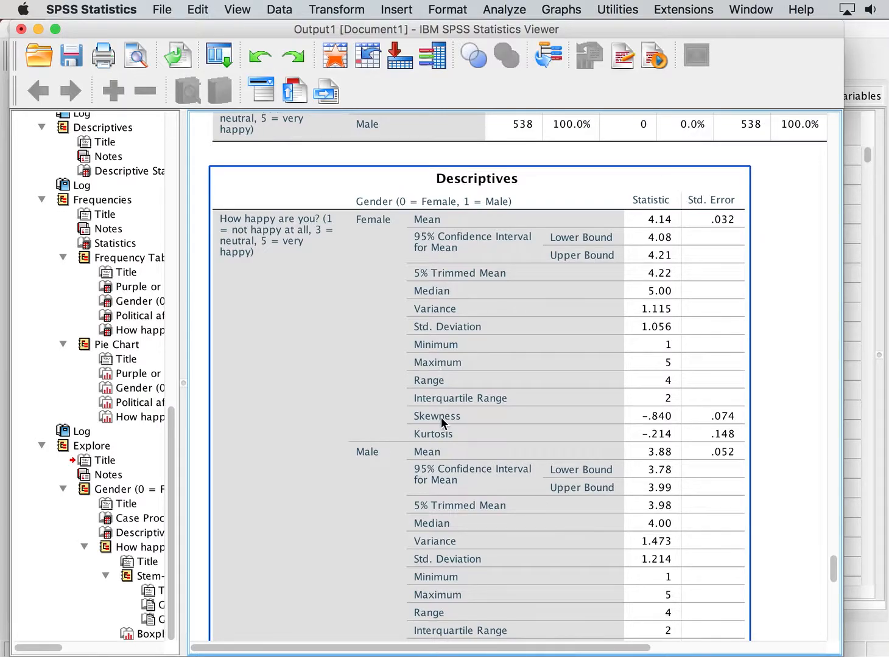
{"action": "scroll", "coordinate": [380, 231], "scroll_direction": "down", "scroll_amount": 2}
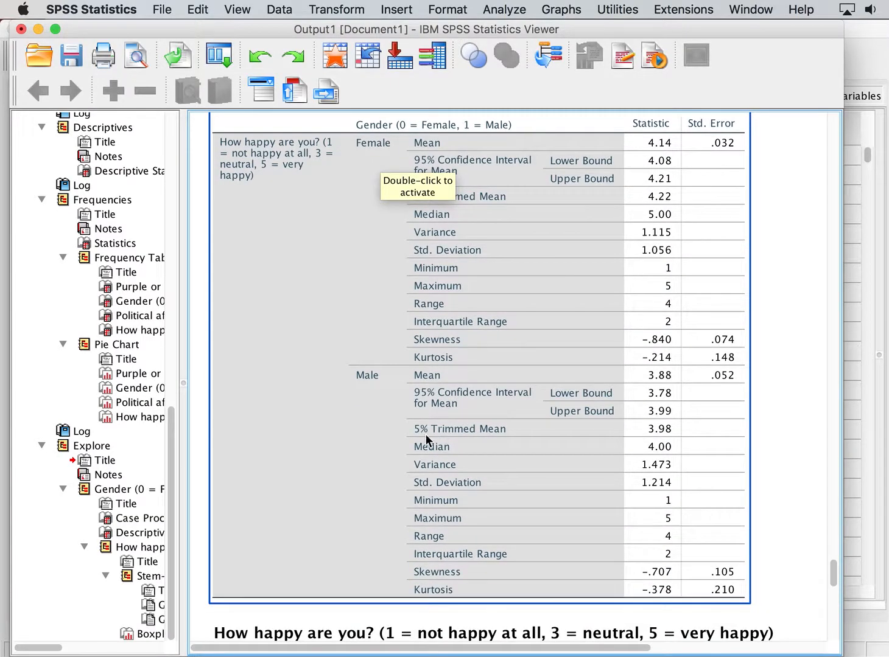
{"action": "left_click", "coordinate": [791, 414]}
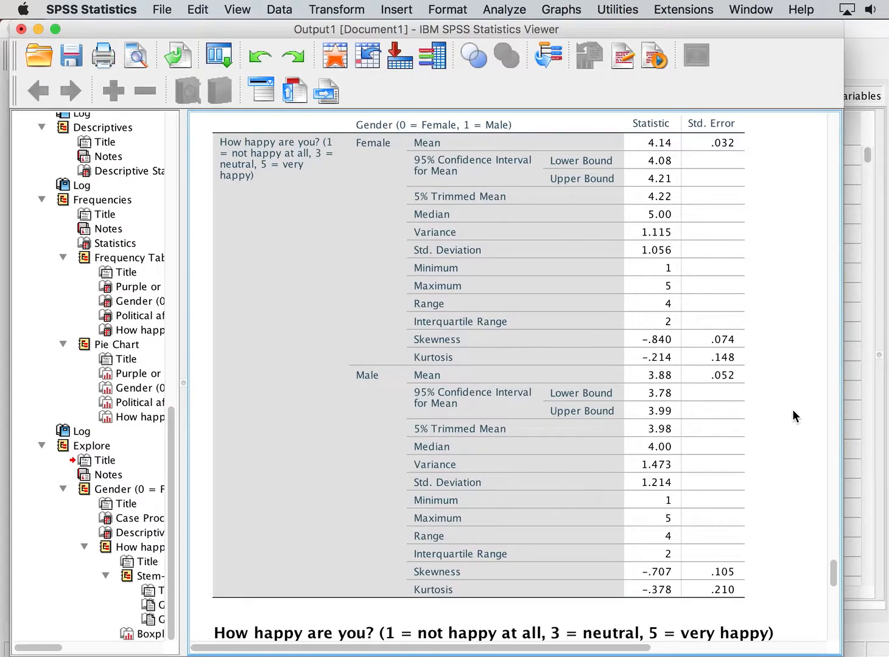
{"action": "left_click", "coordinate": [630, 224]}
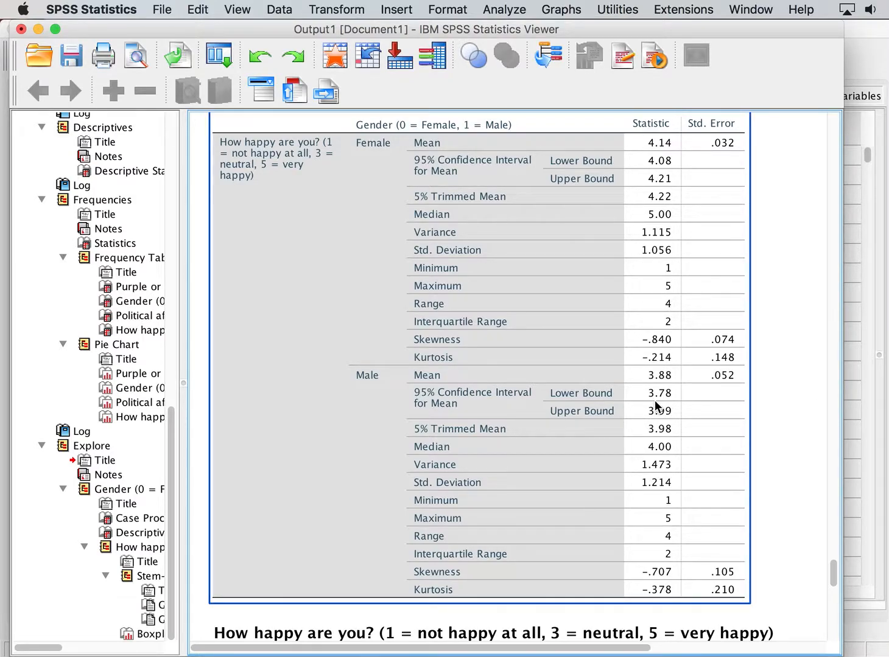
{"action": "left_click", "coordinate": [789, 293]}
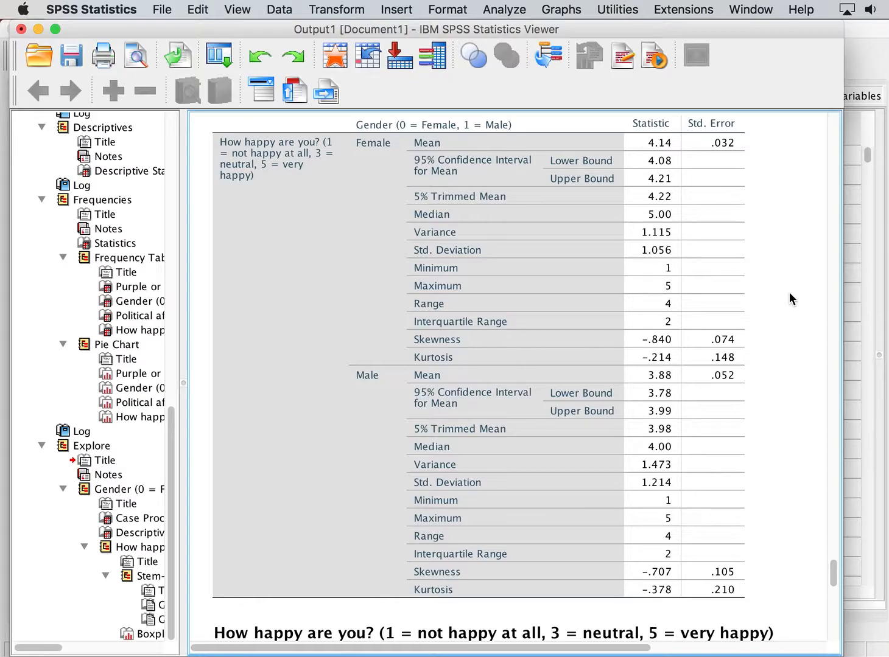
{"action": "scroll", "coordinate": [789, 299], "scroll_direction": "up", "scroll_amount": 5}
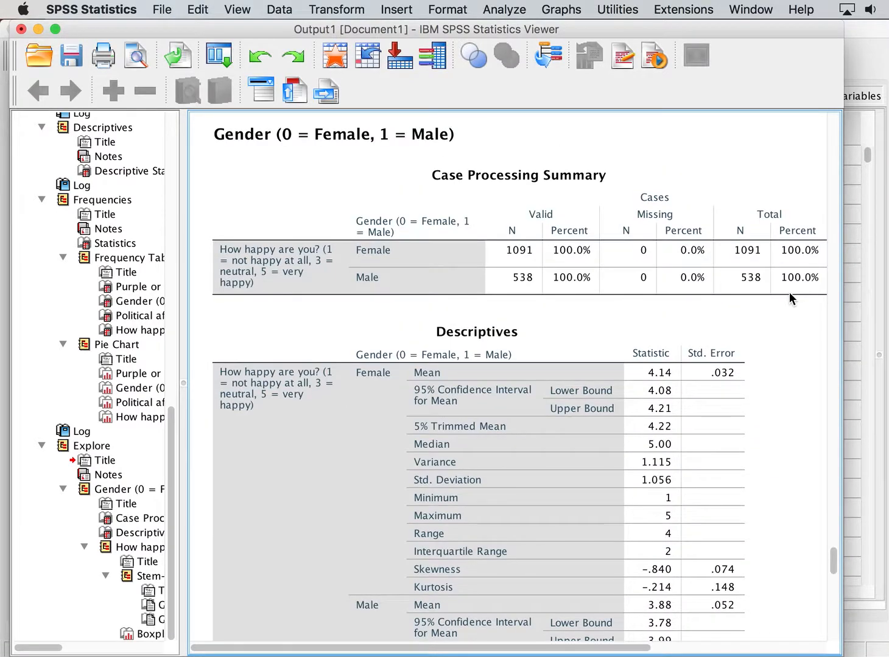
Scroll through the happiness stem-and-leaf plots, the earlier frequency tables and the gender boxplot to compare them.
{"action": "scroll", "coordinate": [789, 297], "scroll_direction": "down", "scroll_amount": 10}
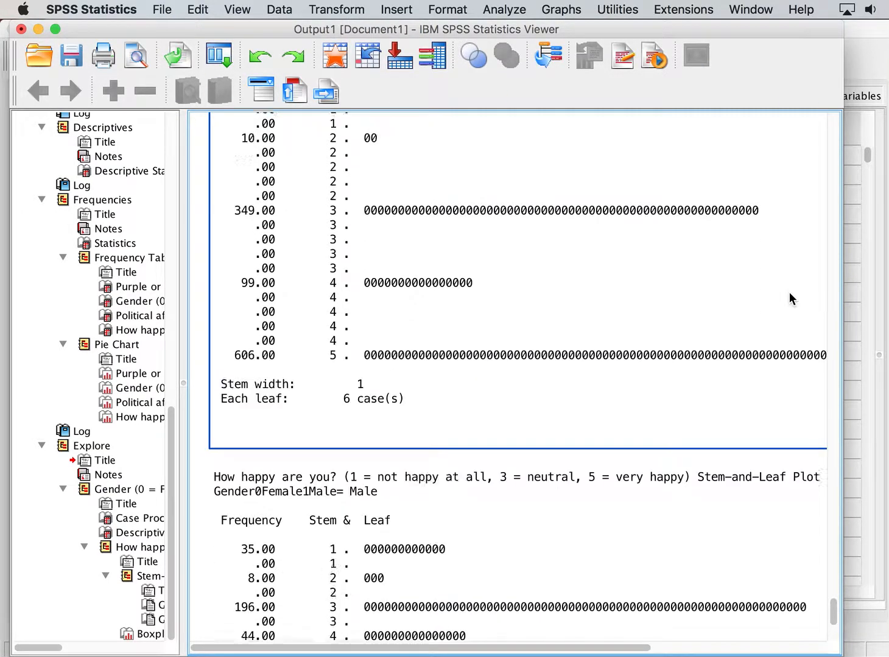
{"action": "scroll", "coordinate": [788, 292], "scroll_direction": "down", "scroll_amount": 3}
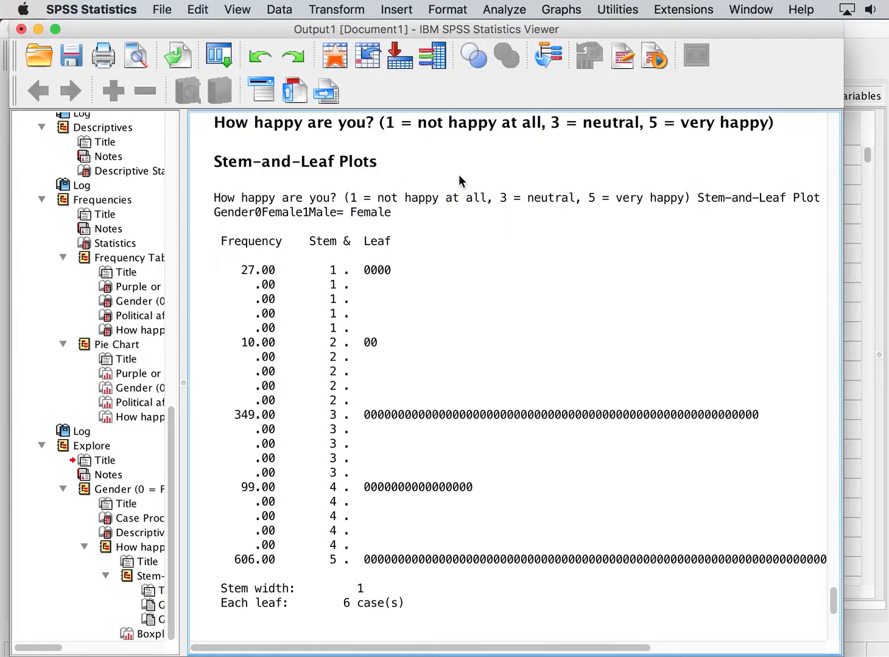
{"action": "scroll", "coordinate": [460, 180], "scroll_direction": "down", "scroll_amount": 1}
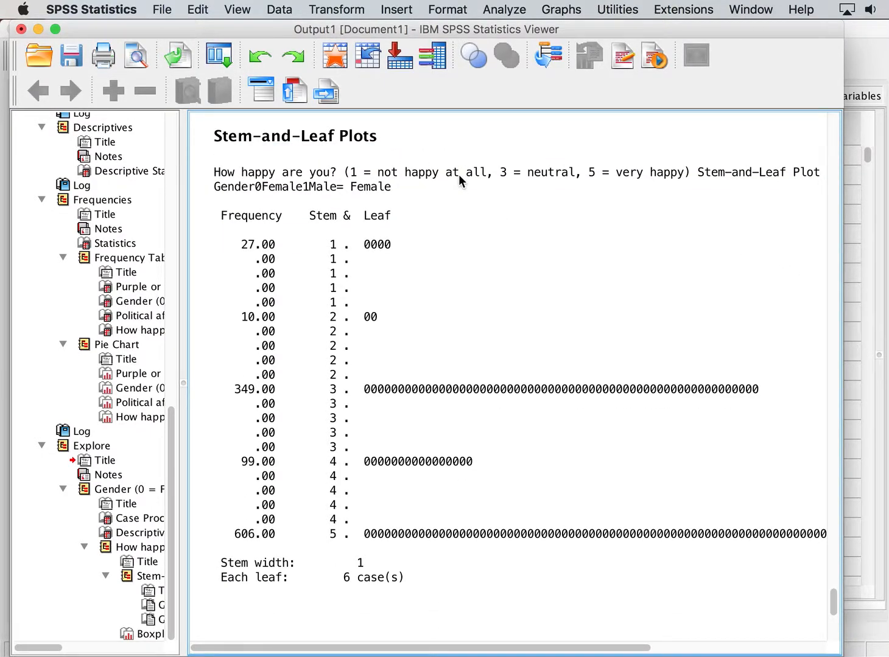
{"action": "scroll", "coordinate": [458, 175], "scroll_direction": "up", "scroll_amount": 20}
{"action": "scroll", "coordinate": [459, 178], "scroll_direction": "up", "scroll_amount": 15}
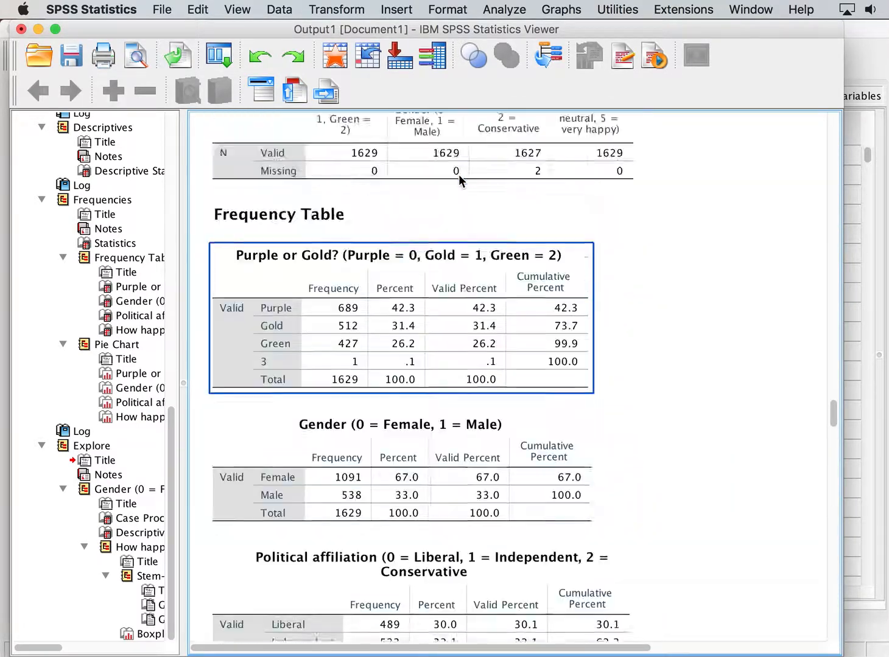
{"action": "scroll", "coordinate": [460, 178], "scroll_direction": "down", "scroll_amount": 8}
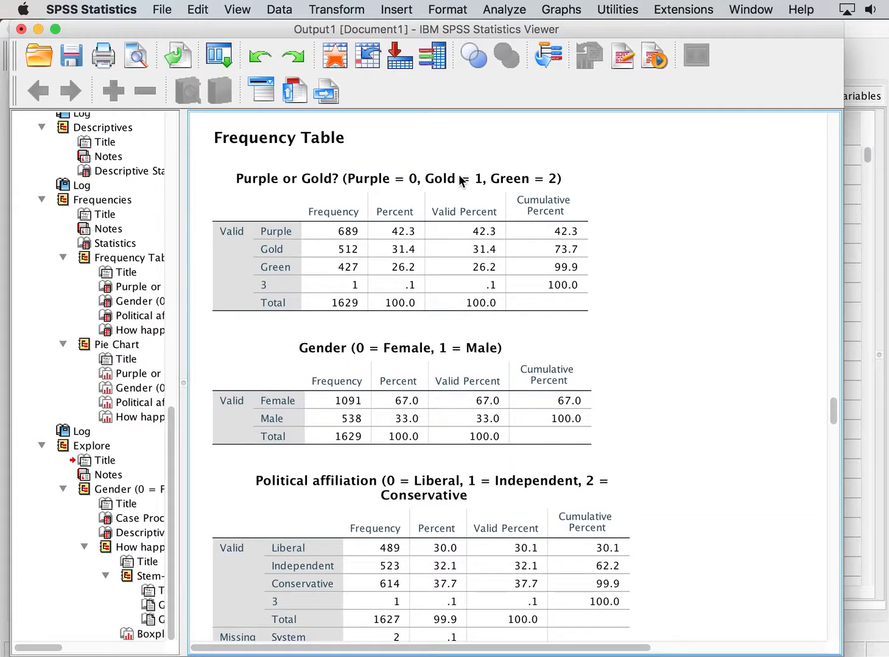
{"action": "scroll", "coordinate": [462, 179], "scroll_direction": "down", "scroll_amount": 12}
{"action": "left_click", "coordinate": [490, 407]}
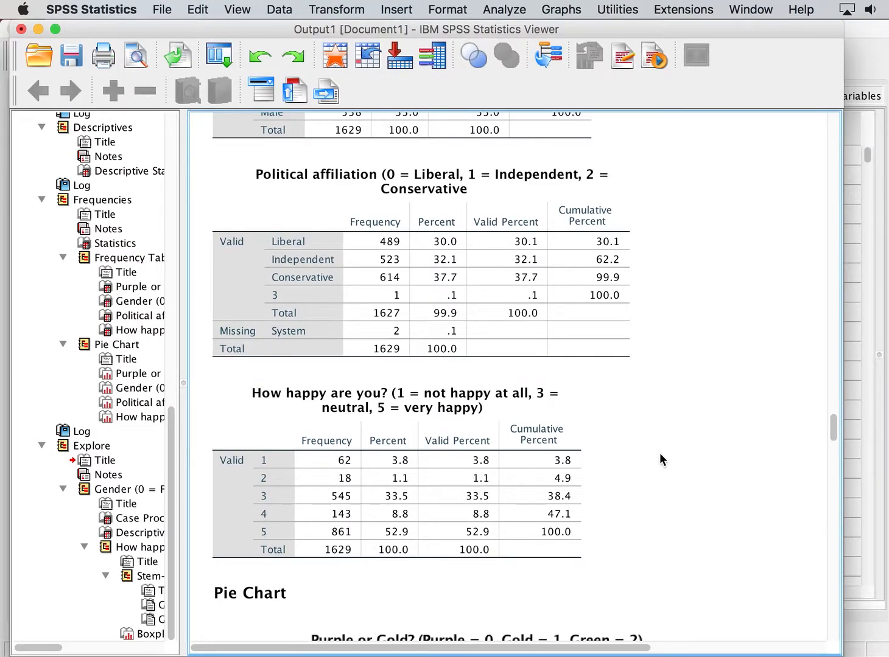
{"action": "scroll", "coordinate": [660, 453], "scroll_direction": "down", "scroll_amount": 20}
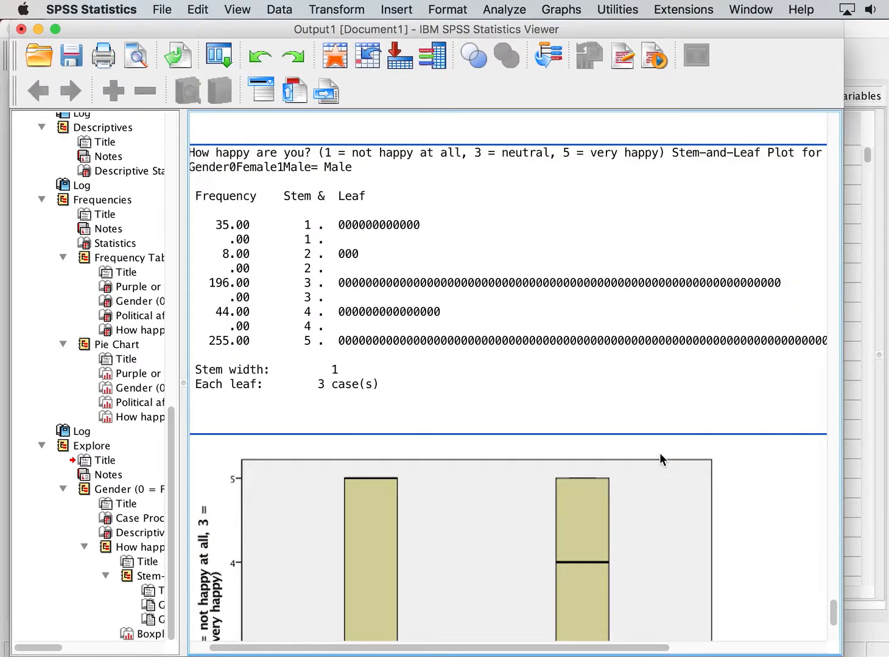
{"action": "scroll", "coordinate": [660, 458], "scroll_direction": "up", "scroll_amount": 12}
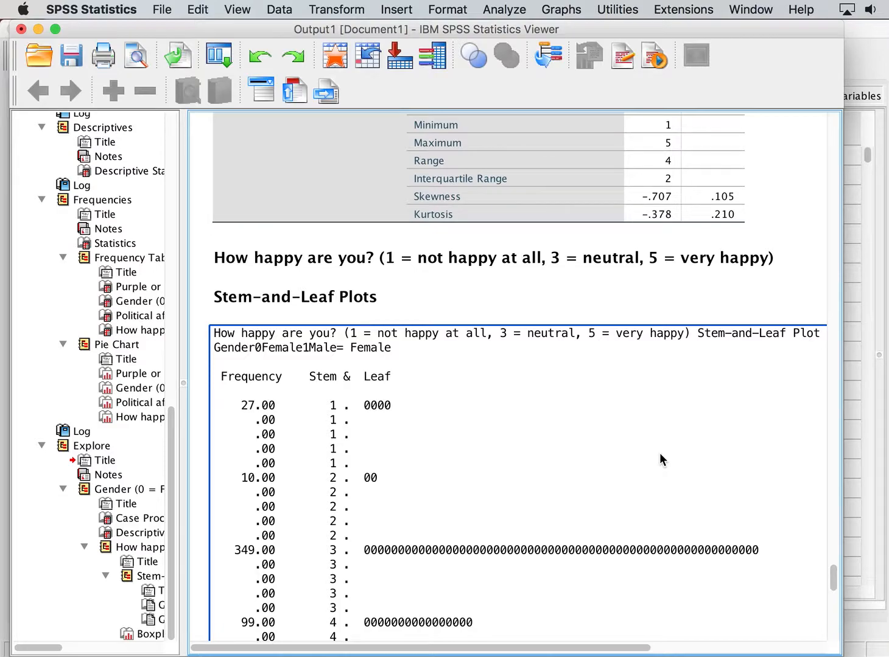
{"action": "scroll", "coordinate": [661, 454], "scroll_direction": "down", "scroll_amount": 10}
{"action": "scroll", "coordinate": [660, 457], "scroll_direction": "down", "scroll_amount": 5}
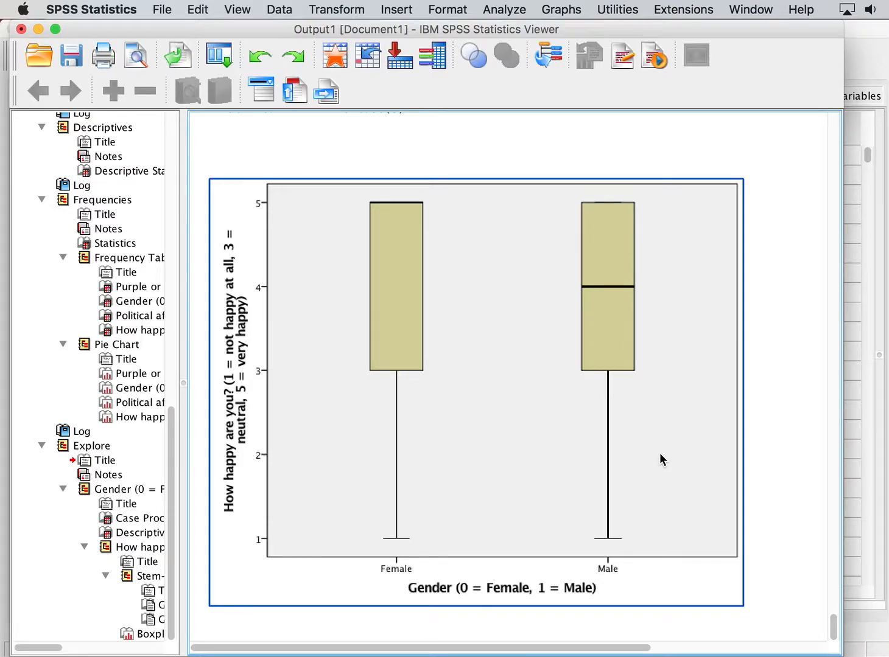
{"action": "scroll", "coordinate": [660, 454], "scroll_direction": "up", "scroll_amount": 10}
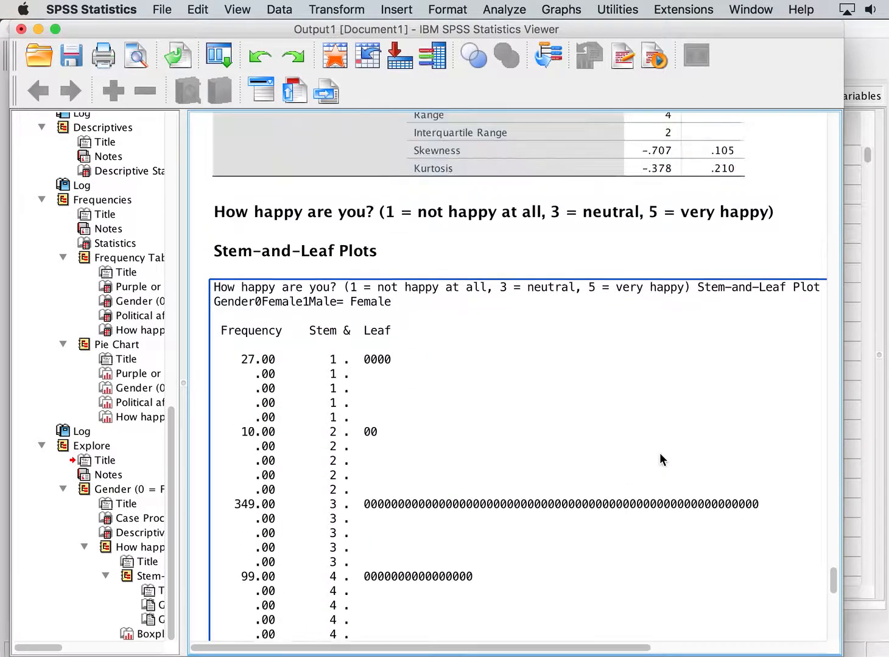
{"action": "scroll", "coordinate": [660, 454], "scroll_direction": "up", "scroll_amount": 5}
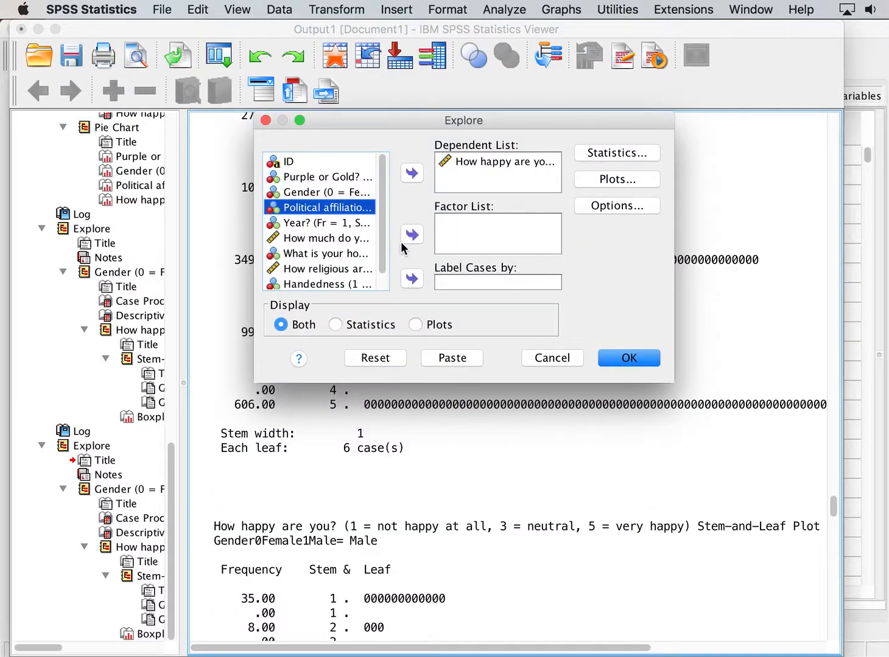
Rerun Explore on 'How happy are you?' with Political affiliation as the factor instead of Gender.
{"action": "left_click", "coordinate": [411, 234]}
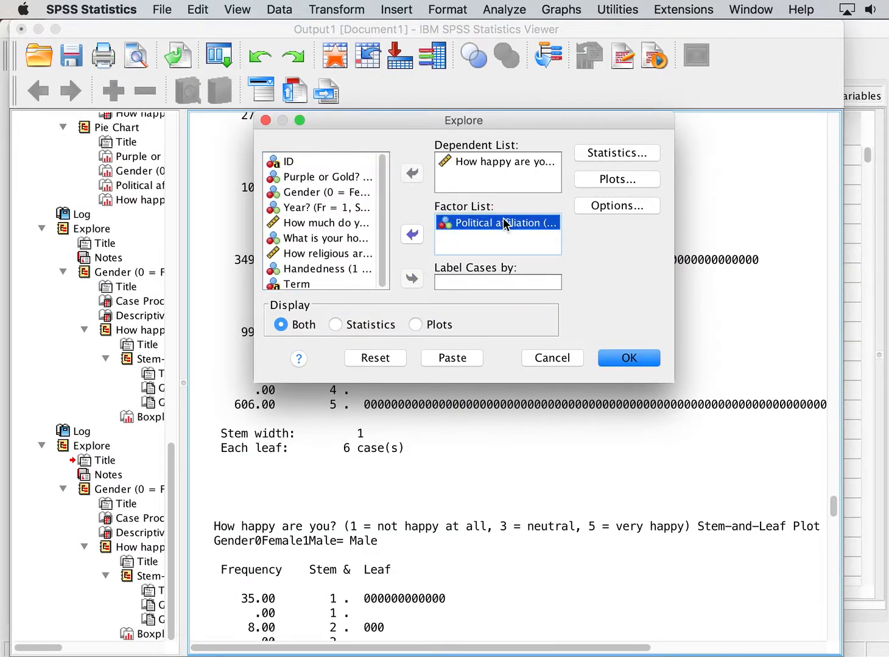
{"action": "left_click", "coordinate": [628, 358]}
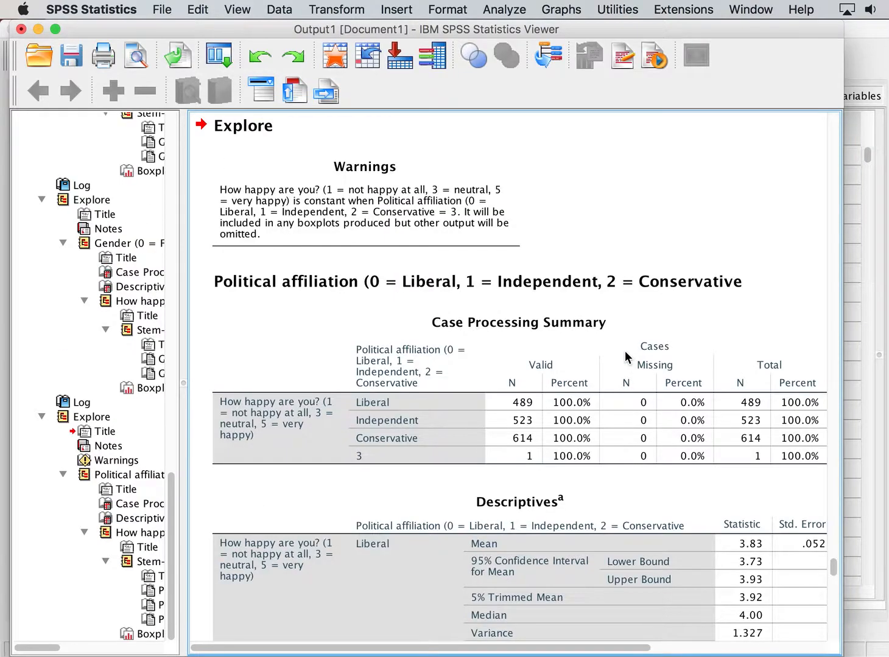
Scroll through the Explore output by political affiliation, examining the case summary, descriptives and stem-and-leaf plots.
{"action": "left_click", "coordinate": [379, 278]}
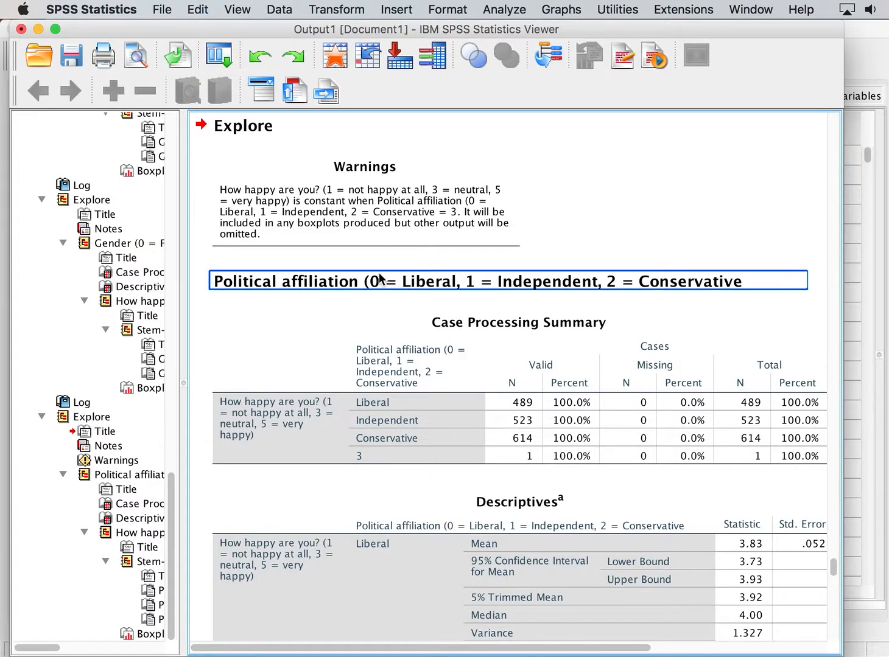
{"action": "scroll", "coordinate": [379, 278], "scroll_direction": "down", "scroll_amount": 3}
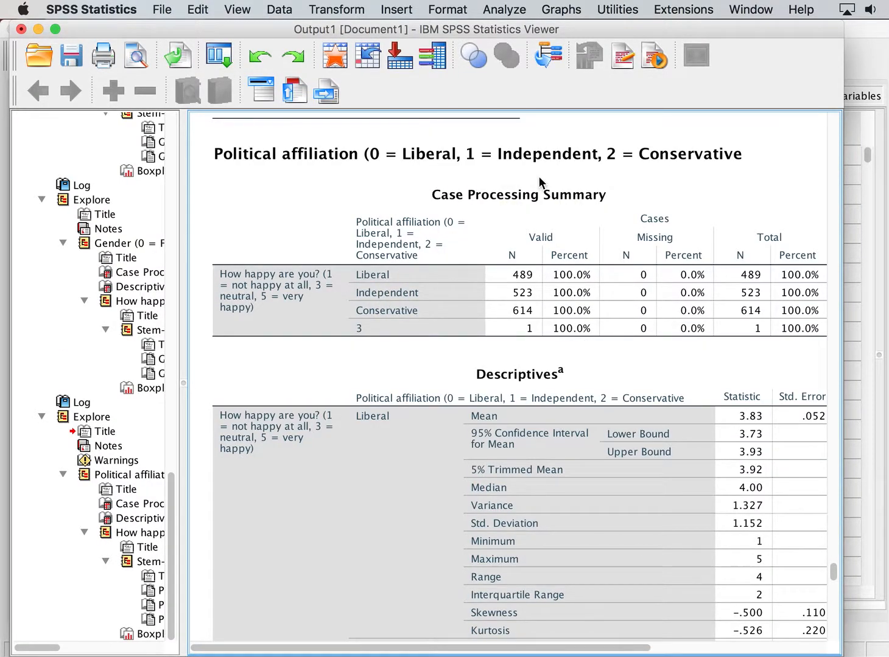
{"action": "scroll", "coordinate": [412, 239], "scroll_direction": "down", "scroll_amount": 3}
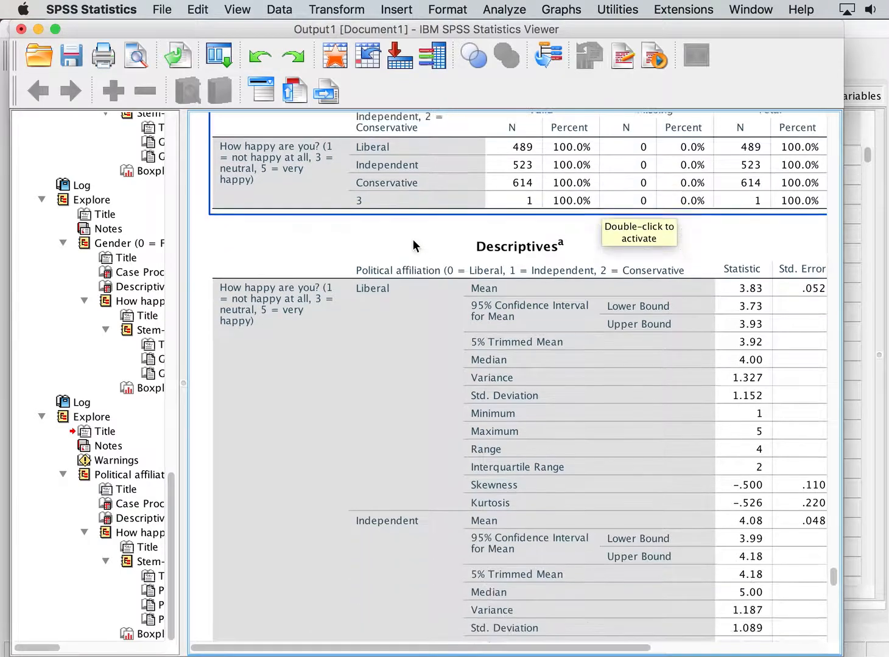
{"action": "scroll", "coordinate": [412, 239], "scroll_direction": "down", "scroll_amount": 1}
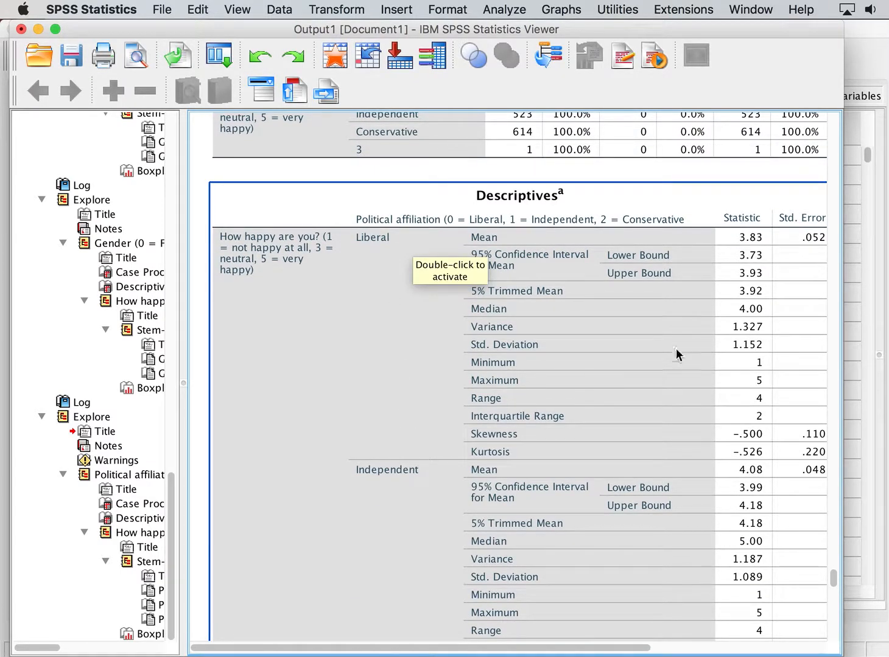
{"action": "scroll", "coordinate": [731, 314], "scroll_direction": "down", "scroll_amount": 6}
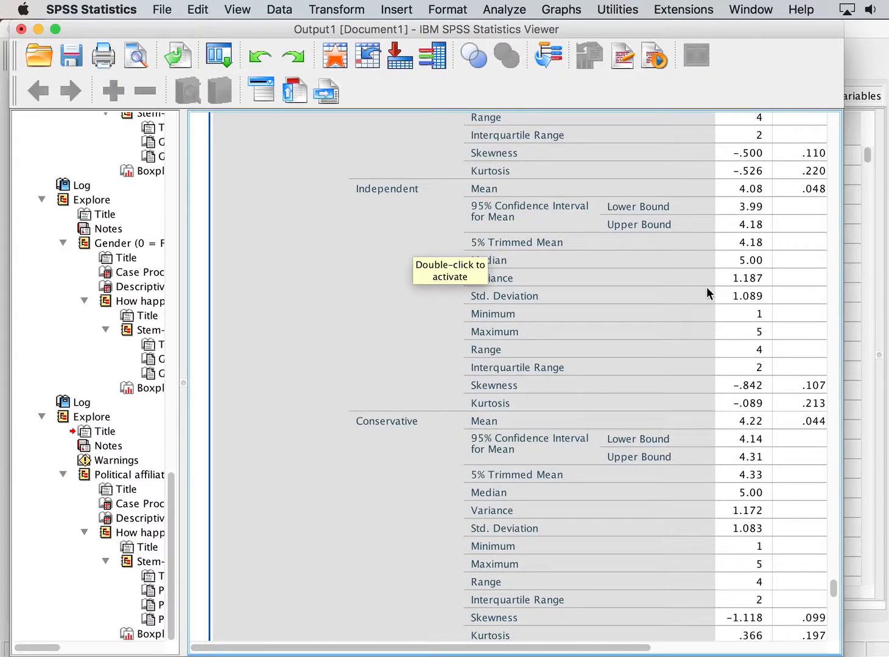
{"action": "scroll", "coordinate": [707, 288], "scroll_direction": "down", "scroll_amount": 5}
{"action": "scroll", "coordinate": [725, 321], "scroll_direction": "down", "scroll_amount": 1}
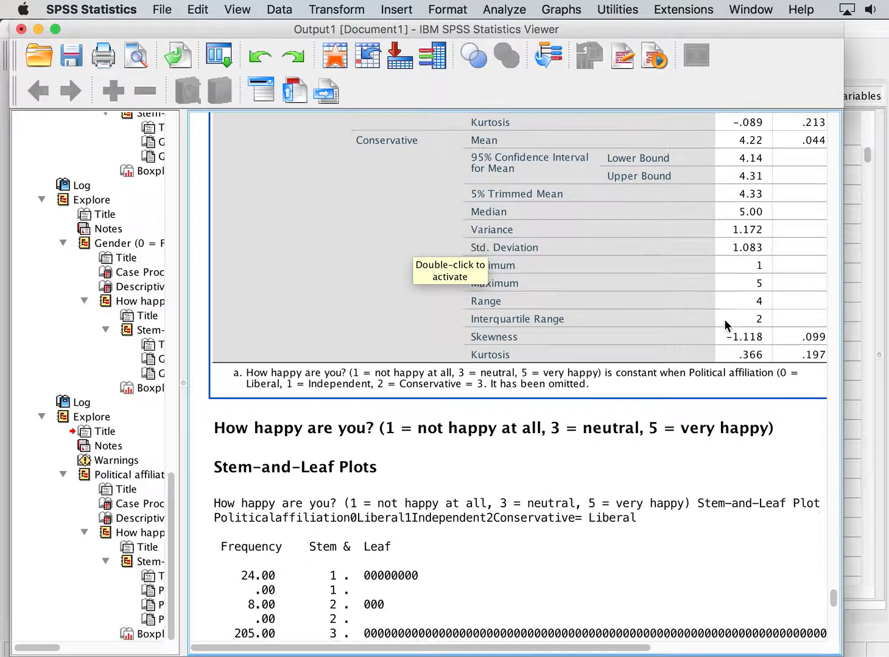
{"action": "scroll", "coordinate": [724, 318], "scroll_direction": "down", "scroll_amount": 1}
{"action": "scroll", "coordinate": [723, 319], "scroll_direction": "up", "scroll_amount": 11}
{"action": "scroll", "coordinate": [723, 318], "scroll_direction": "up", "scroll_amount": 1}
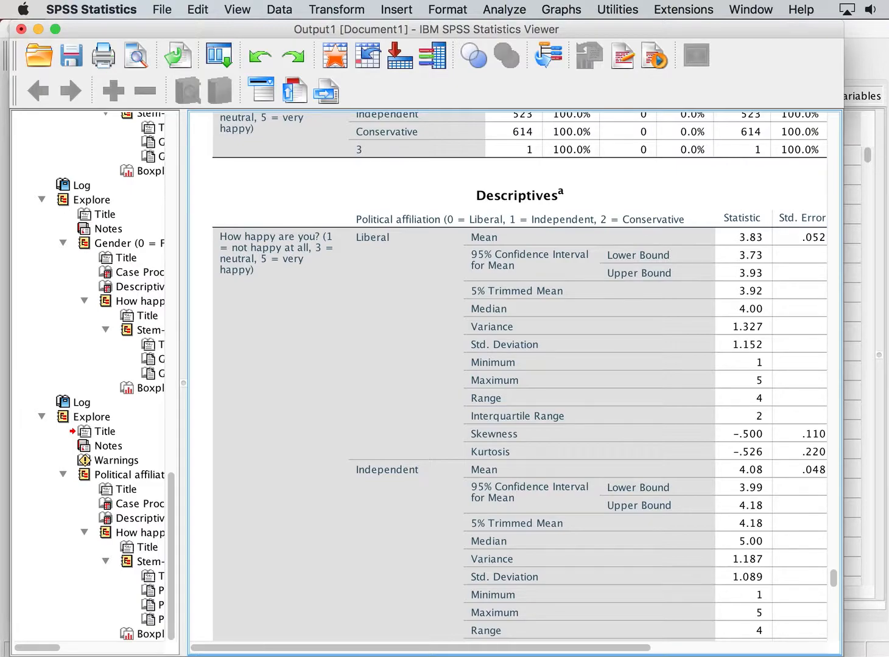